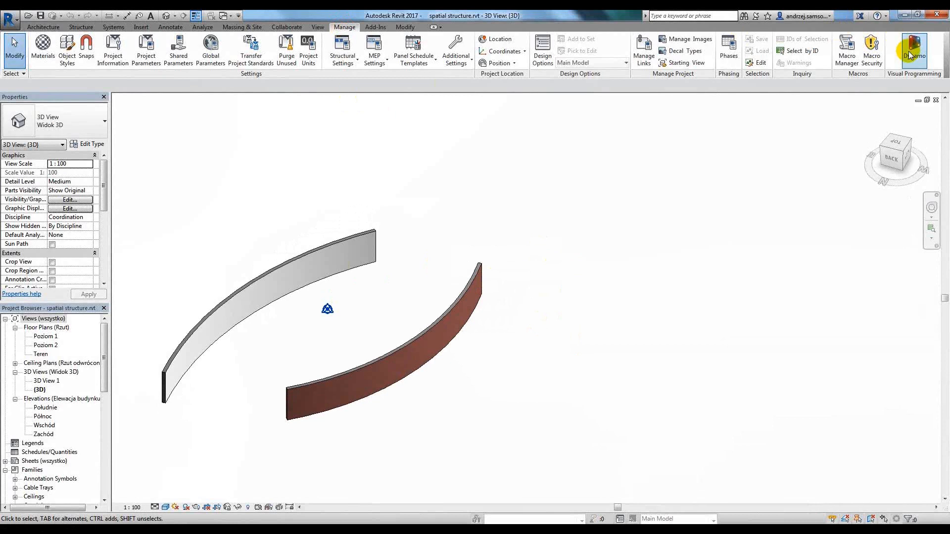
# Launch Dynamo from Revit and open the recent "spatial structure Script" graph.
pyautogui.click(908, 51)
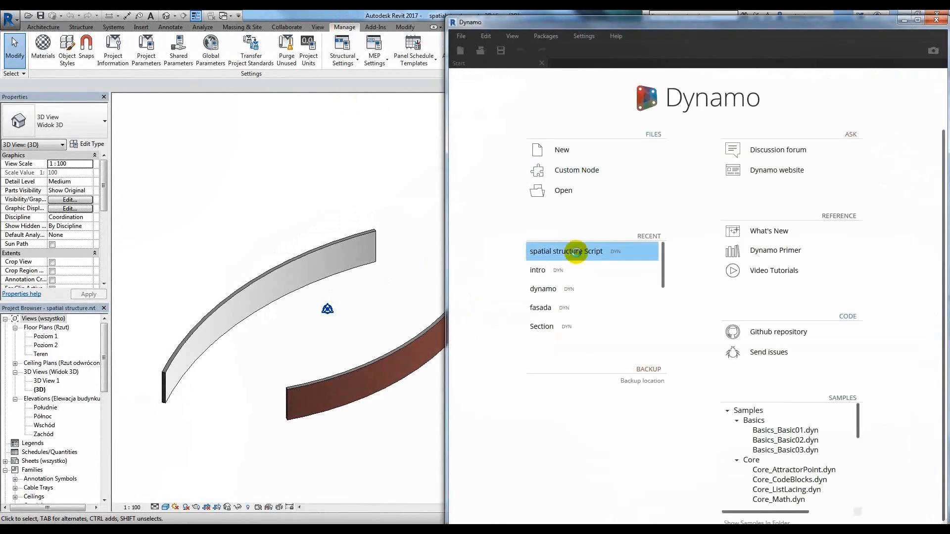
pyautogui.click(575, 251)
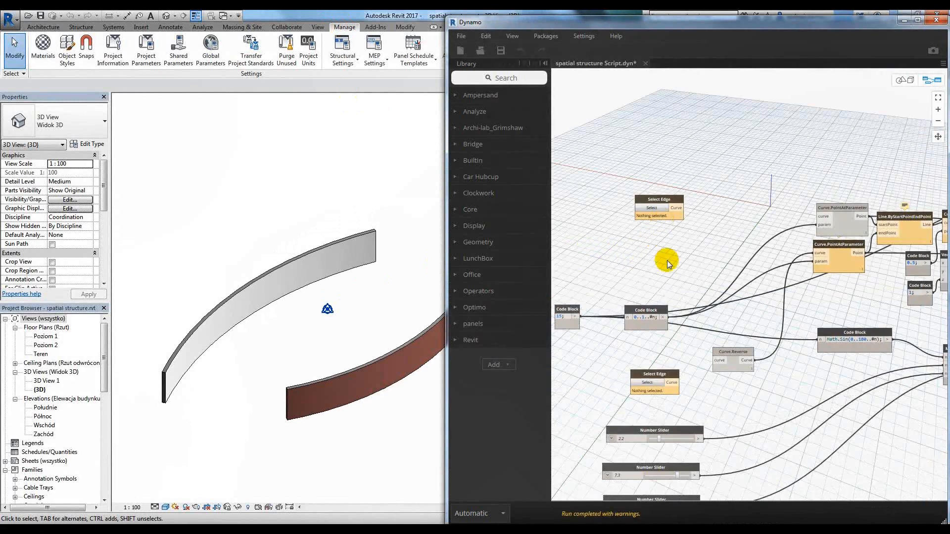
# Pick the outer top edge of the light curved wall as input for the upper Select Edge node.
pyautogui.scroll(10, 659, 201)
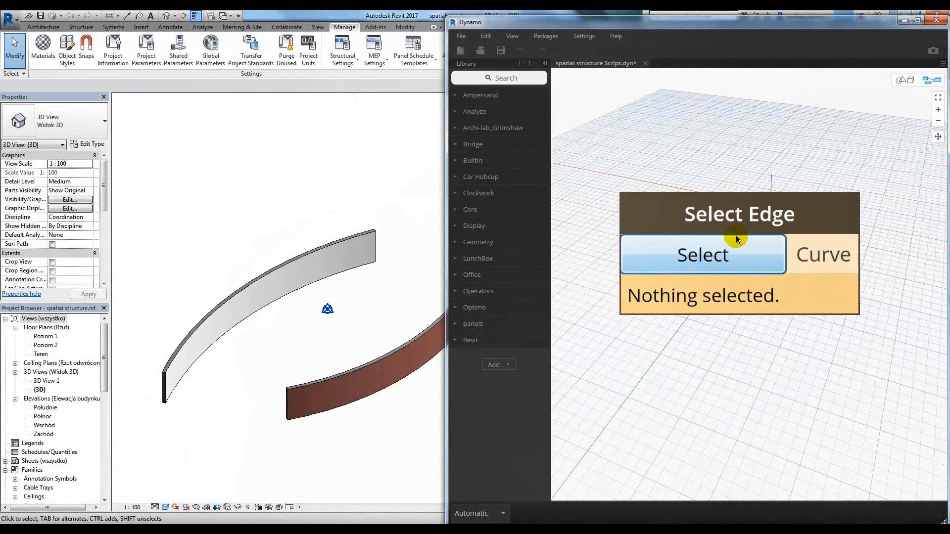
pyautogui.click(704, 259)
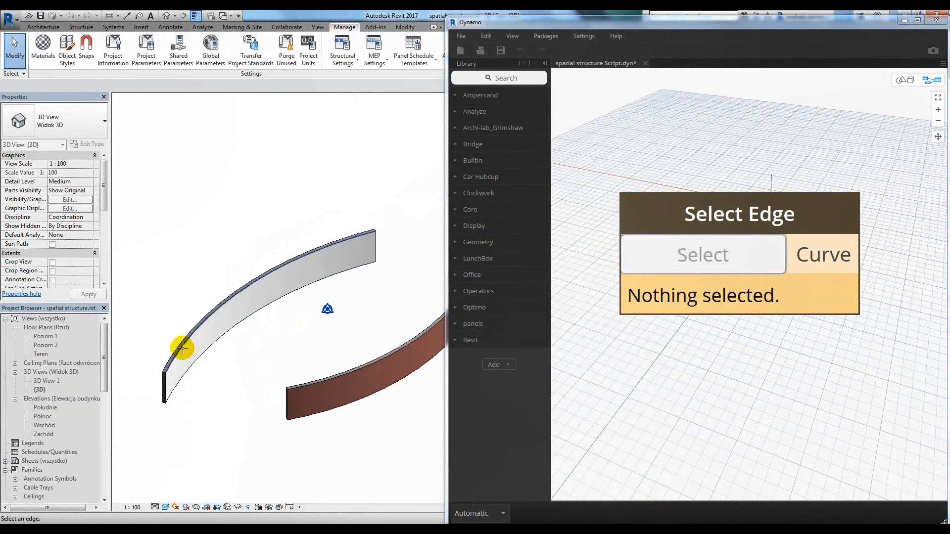
pyautogui.scroll(5, 182, 348)
pyautogui.click(197, 310)
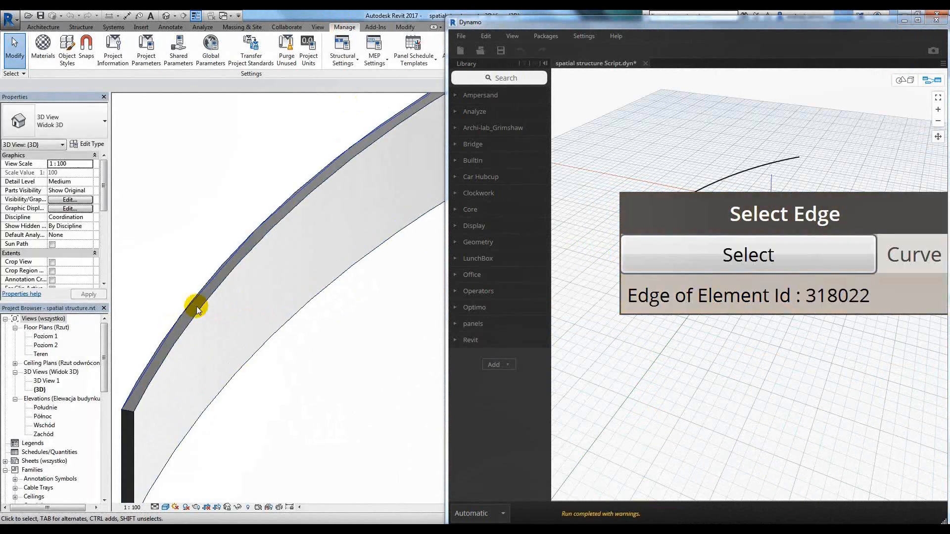
pyautogui.scroll(-5, 197, 307)
pyautogui.scroll(-1, 738, 164)
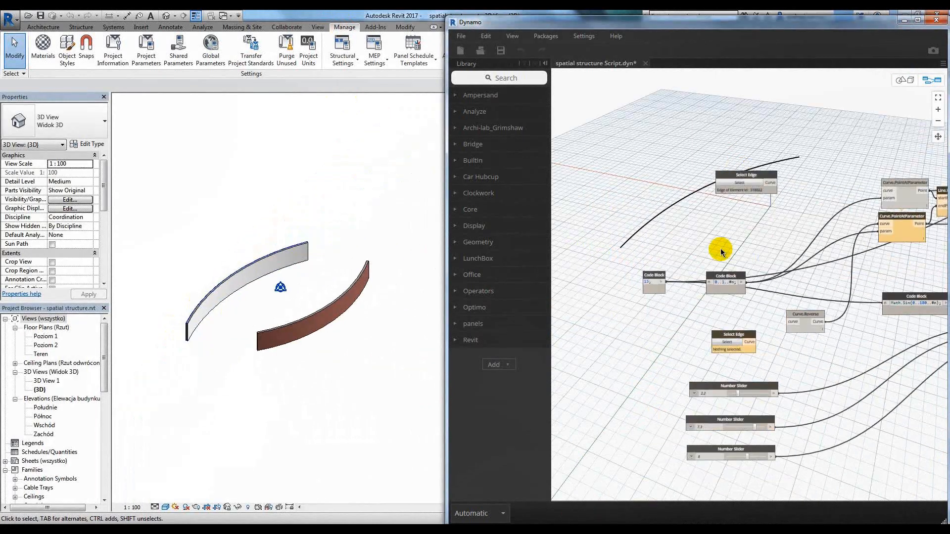
# Pick the outer top edge of the curved brick wall as input for the lower Select Edge node.
pyautogui.scroll(5, 752, 352)
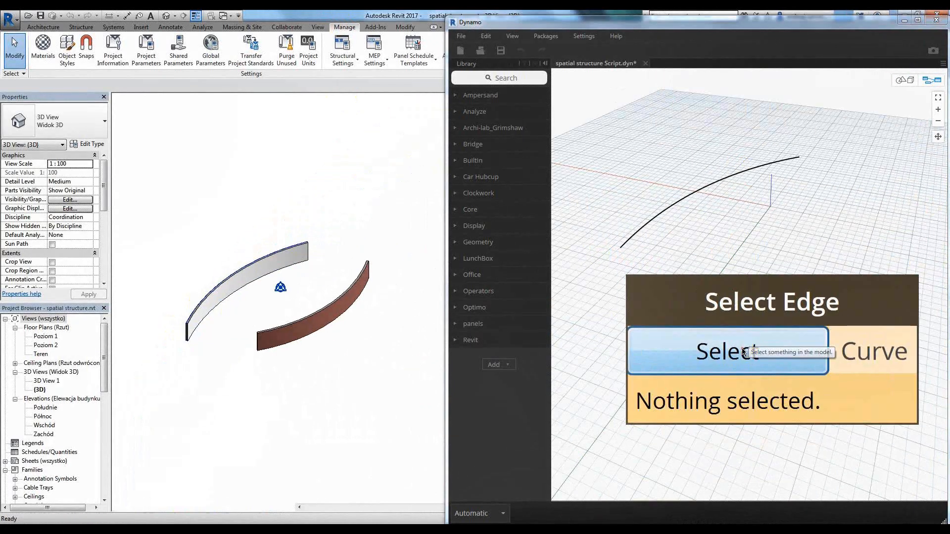
pyautogui.click(744, 352)
pyautogui.scroll(6, 239, 354)
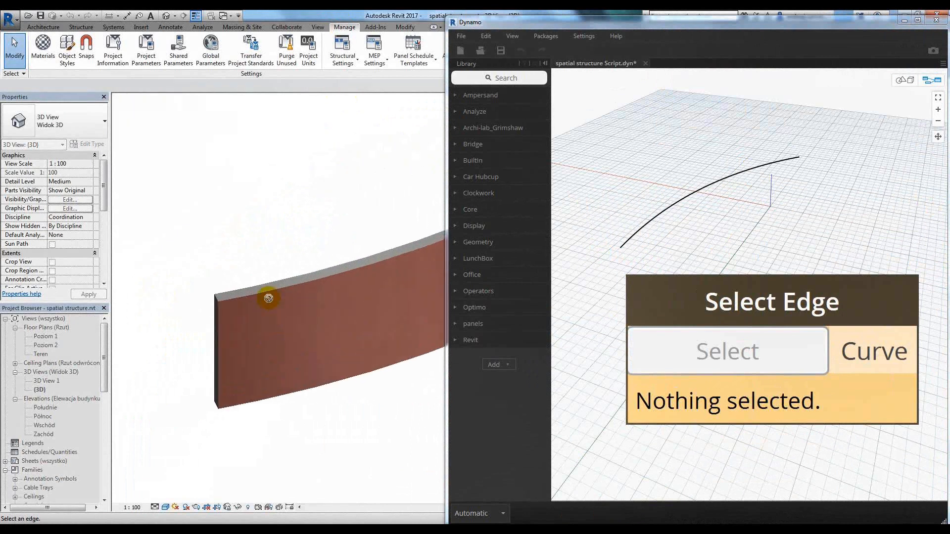
pyautogui.click(268, 292)
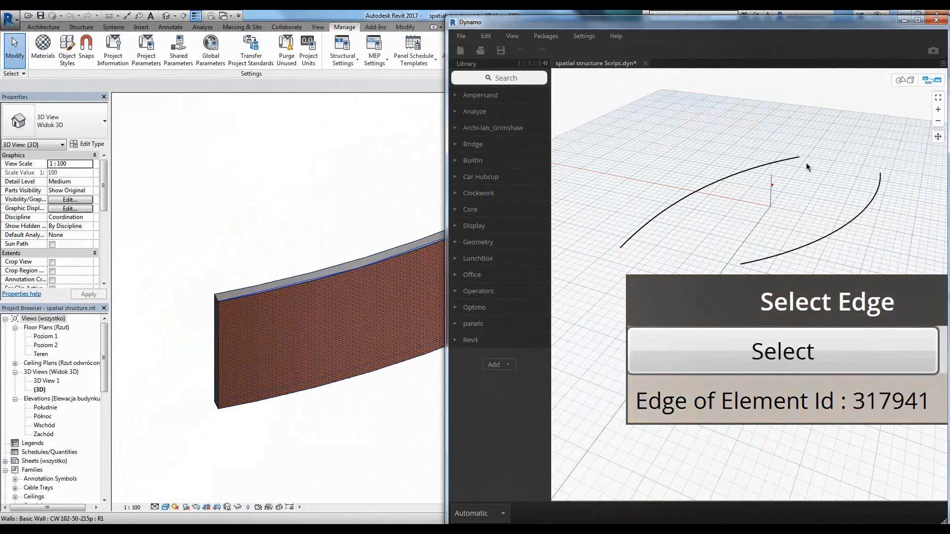
# Examine the two picked curves in Dynamo's 3D preview and compare them with the wall edges in the Revit view.
pyautogui.click(903, 79)
pyautogui.moveTo(792, 174); pyautogui.dragTo(789, 195, button='right')
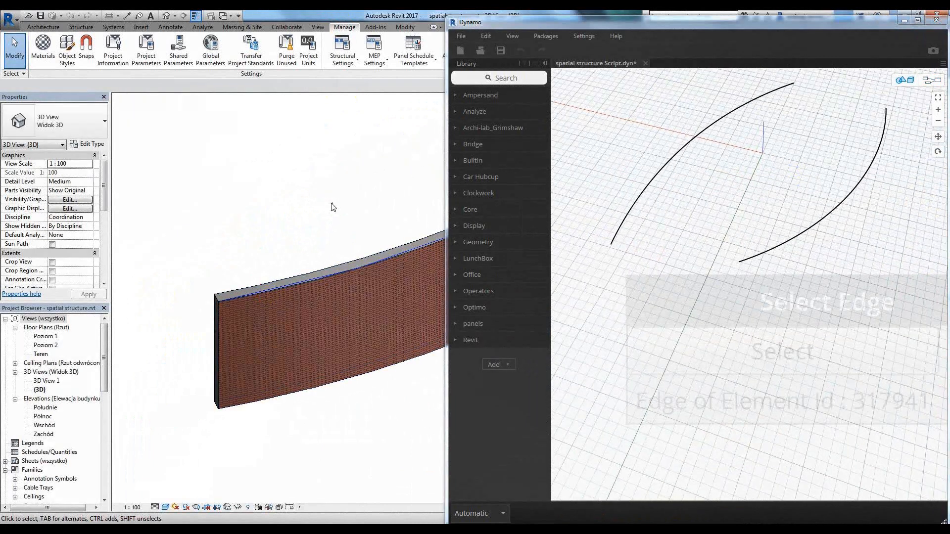
pyautogui.scroll(-6, 333, 207)
pyautogui.moveTo(333, 208); pyautogui.dragTo(279, 332, button='middle')
pyautogui.keyDown('shift'); pyautogui.moveTo(307, 300); pyautogui.dragTo(334, 388, button='middle'); pyautogui.keyUp('shift')
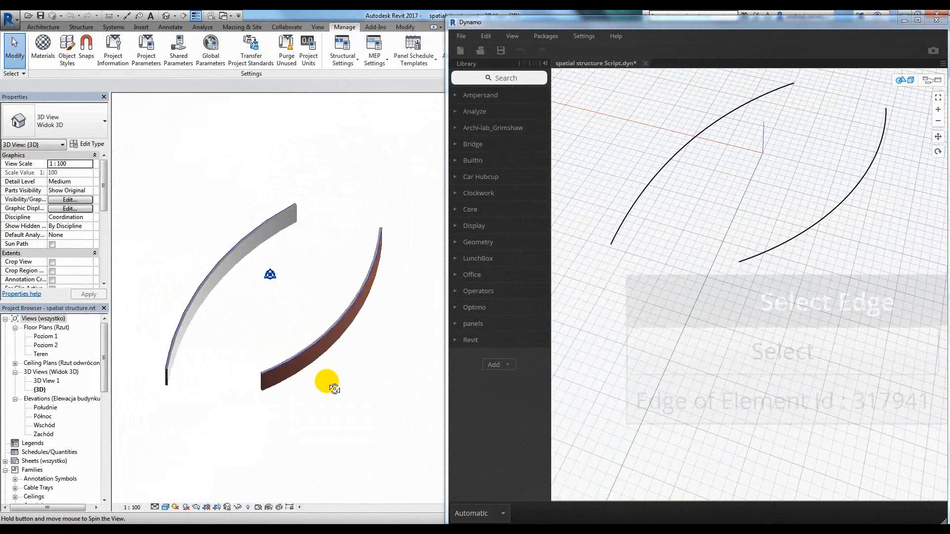
pyautogui.moveTo(718, 185); pyautogui.dragTo(693, 242, button='middle')
pyautogui.scroll(-3, 694, 241)
pyautogui.scroll(1, 695, 241)
pyautogui.moveTo(712, 239)
pyautogui.mouseDown(button='right')
pyautogui.moveTo(753, 245)
pyautogui.moveTo(704, 212)
pyautogui.moveTo(699, 240)
pyautogui.mouseUp(button='right')
pyautogui.click(931, 80)
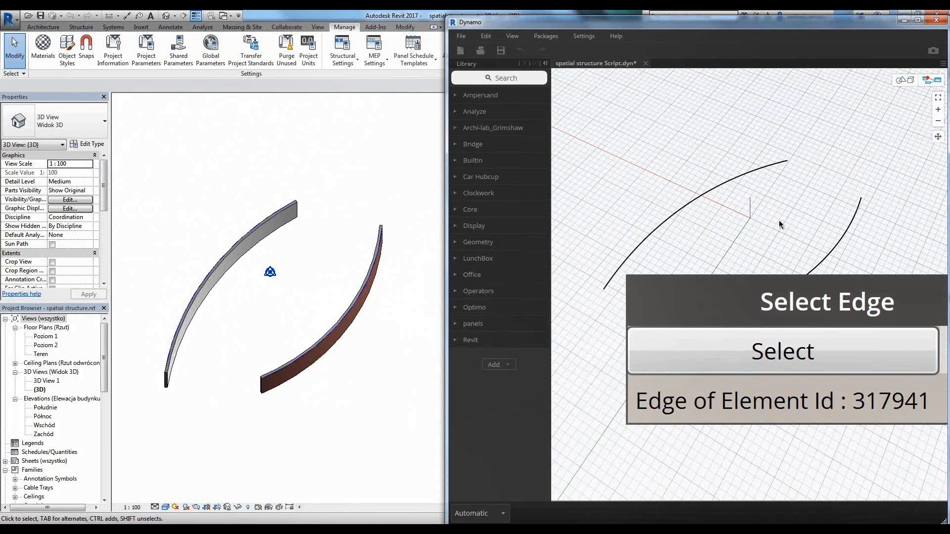
# Connect the upper Select Edge node to Curve.PointAtParameter and the lower one to Curve.Reverse.
pyautogui.scroll(-5, 796, 213)
pyautogui.moveTo(818, 226); pyautogui.dragTo(716, 314, button='middle')
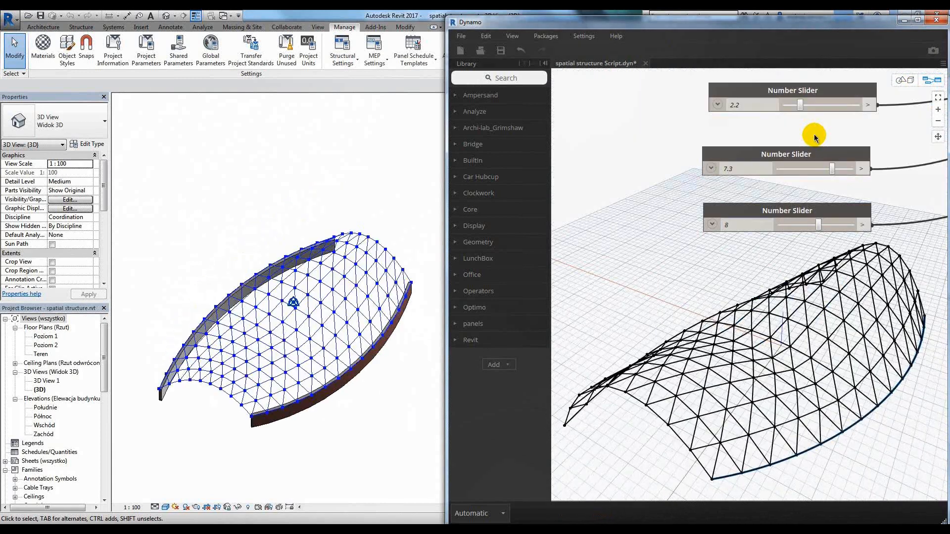
# Adjust the three Number Sliders to 2.2, 7.6 and 4 to reshape the lattice between the walls.
pyautogui.moveTo(814, 108)
pyautogui.mouseDown()
pyautogui.moveTo(834, 109)
pyautogui.moveTo(797, 107)
pyautogui.mouseUp()
pyautogui.moveTo(916, 146); pyautogui.dragTo(906, 135, button='middle')
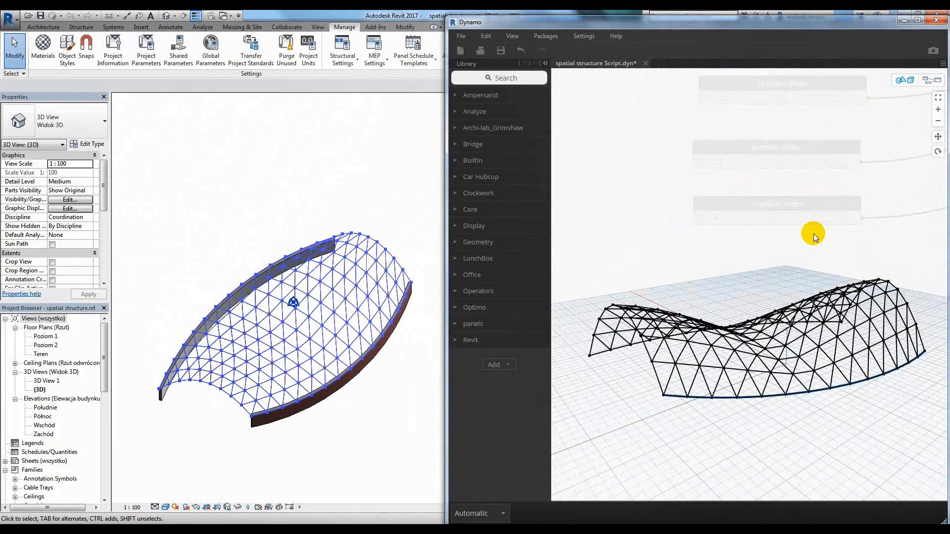
pyautogui.moveTo(822, 162)
pyautogui.mouseDown()
pyautogui.moveTo(833, 161)
pyautogui.moveTo(792, 162)
pyautogui.moveTo(824, 161)
pyautogui.mouseUp()
pyautogui.moveTo(808, 217); pyautogui.dragTo(783, 220)
pyautogui.click(786, 218)
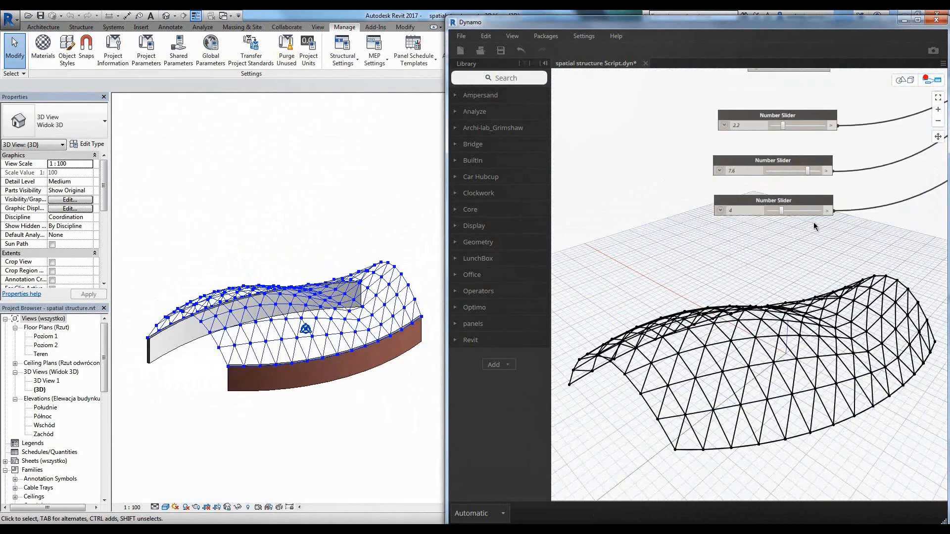
# Connect the Line output of Line.ByStartPointEndPoint to the line input of AnalyticalBar.ByLine.
pyautogui.scroll(-2, 717, 285)
pyautogui.scroll(5, 718, 286)
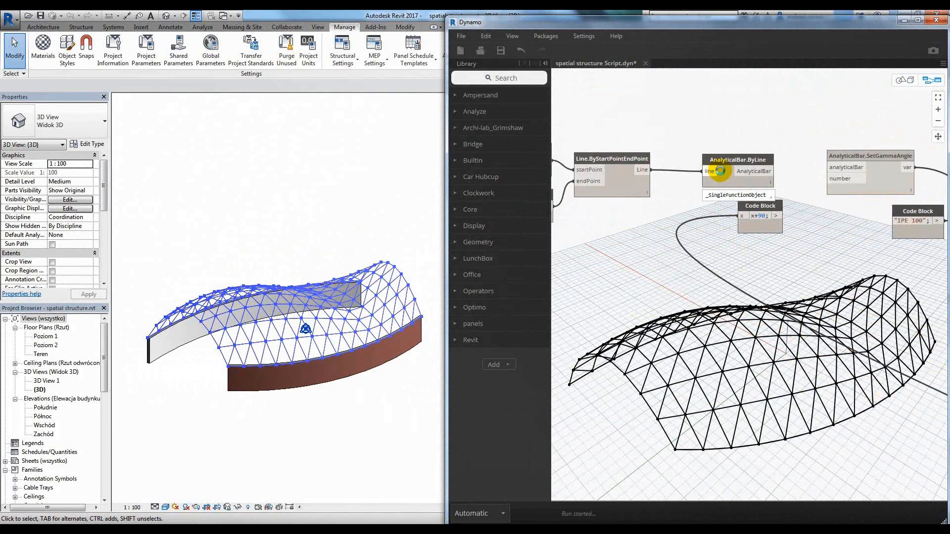
pyautogui.moveTo(725, 172)
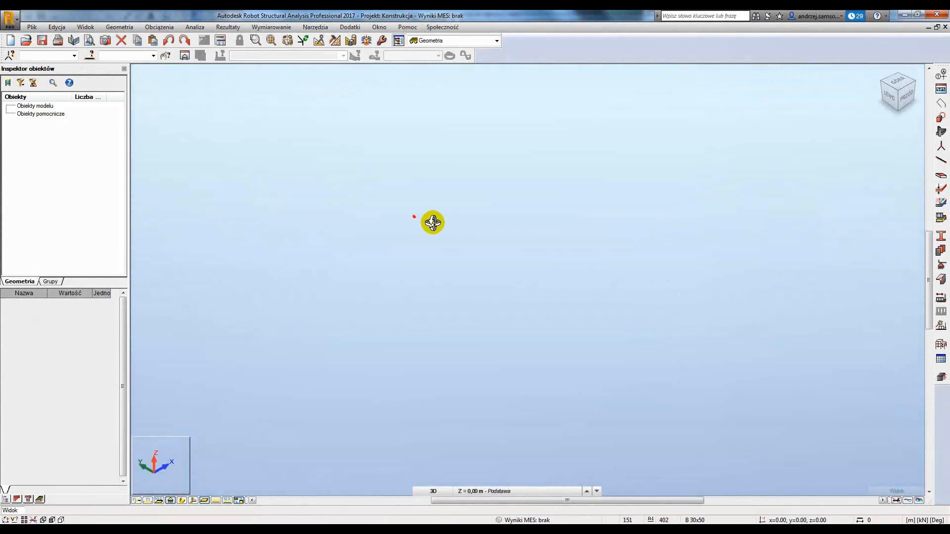
# Switch to Robot Structural Analysis and inspect the generated bar model from several angles.
pyautogui.scroll(5, 523, 271)
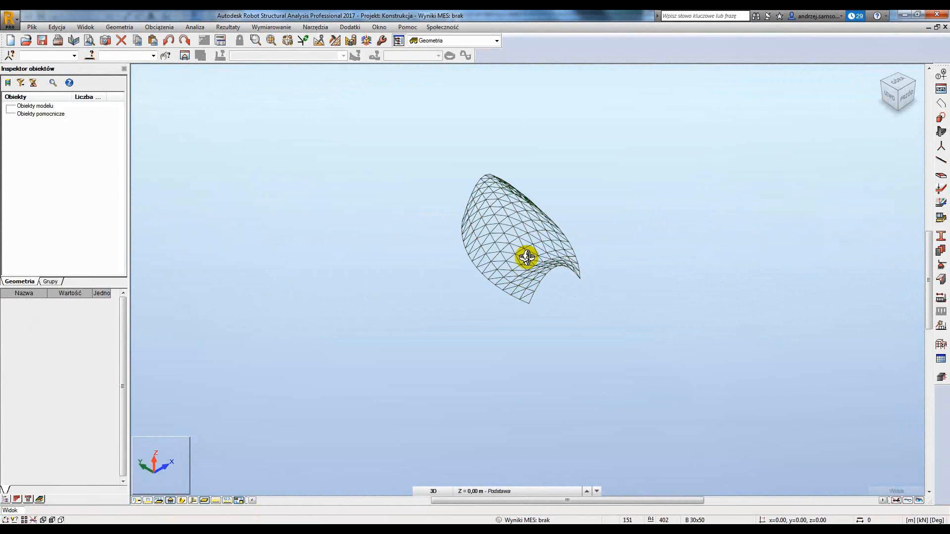
pyautogui.keyDown('shift'); pyautogui.moveTo(526, 256); pyautogui.dragTo(567, 257, button='middle'); pyautogui.keyUp('shift')
pyautogui.scroll(3, 521, 267)
pyautogui.scroll(-1, 566, 272)
pyautogui.moveTo(567, 253); pyautogui.dragTo(569, 278, button='middle')
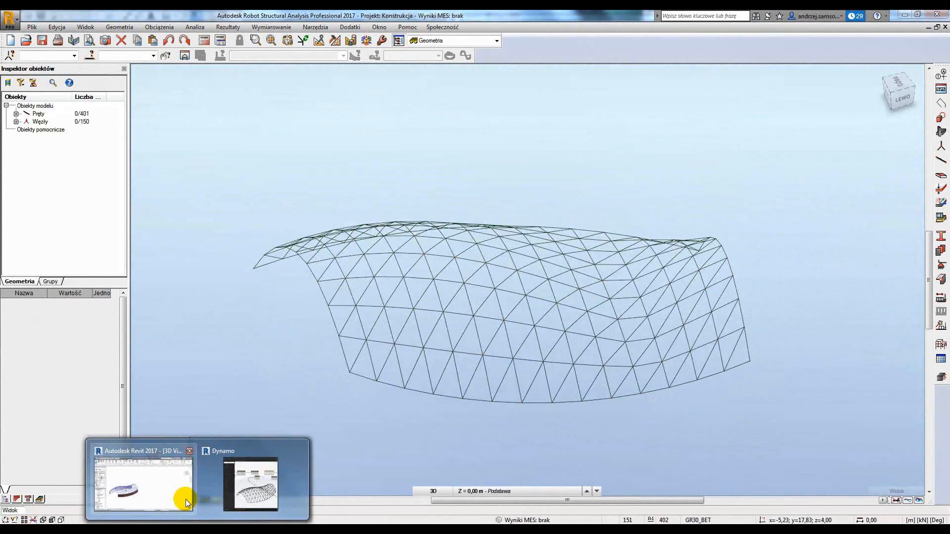
# Set the third Number Slider to 1.2 in Dynamo and check the updated bar model in Robot Structural Analysis.
pyautogui.click(249, 487)
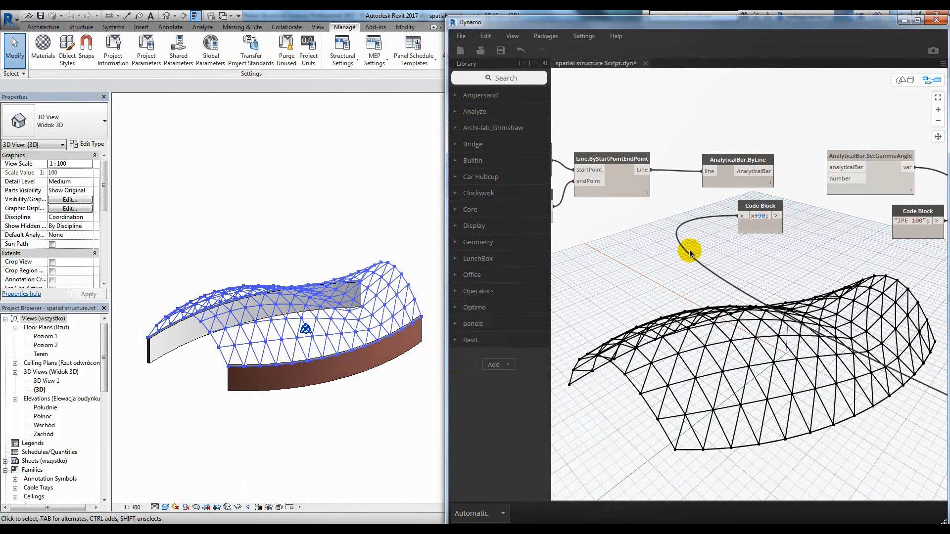
pyautogui.scroll(-3, 690, 253)
pyautogui.scroll(5, 619, 297)
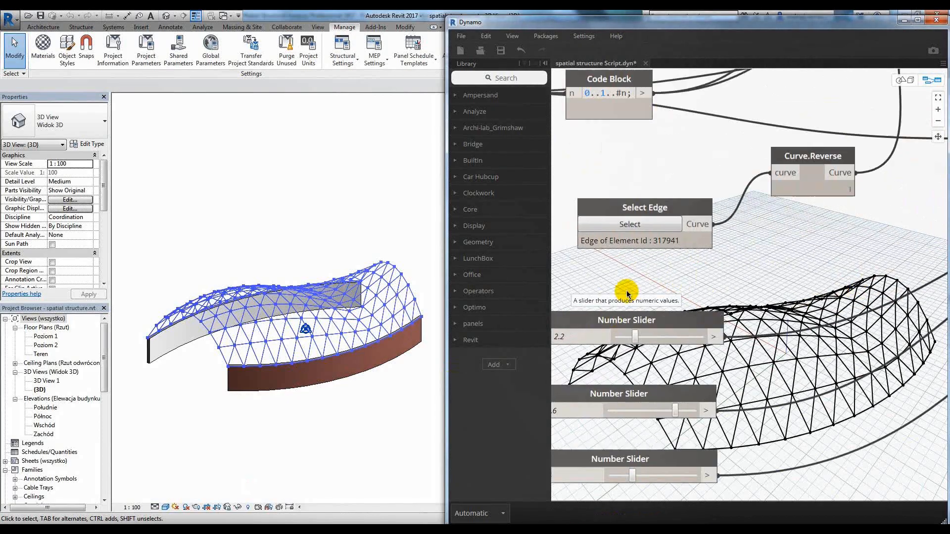
pyautogui.scroll(5, 627, 294)
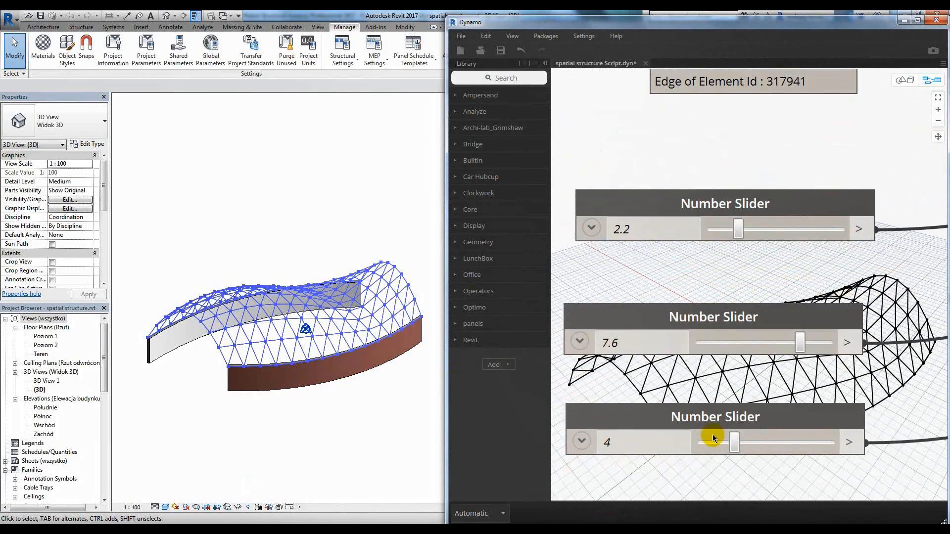
pyautogui.moveTo(717, 446); pyautogui.dragTo(695, 444)
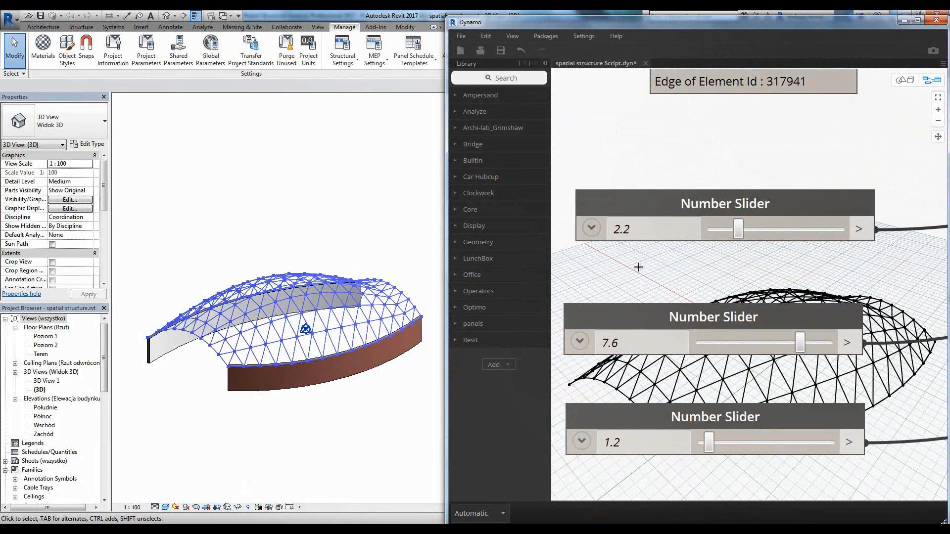
pyautogui.click(183, 500)
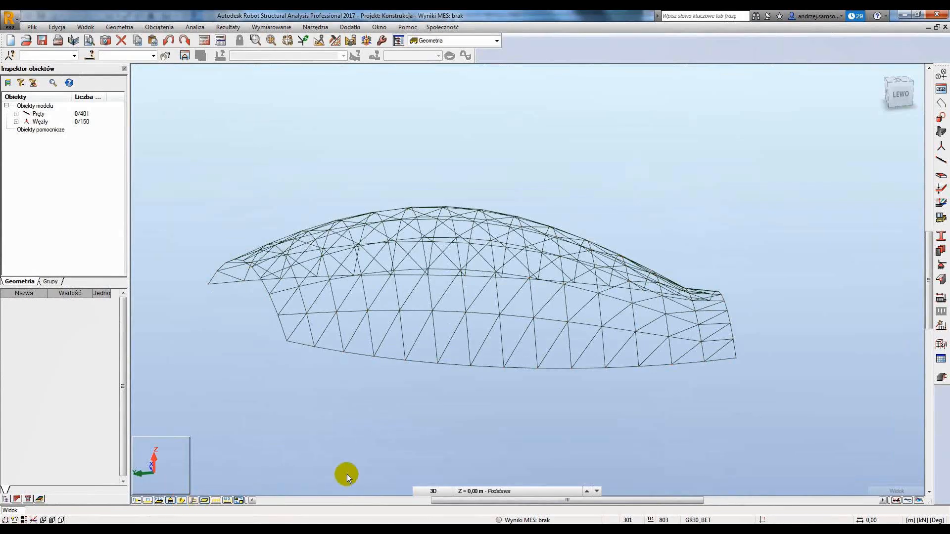
pyautogui.keyDown('shift'); pyautogui.moveTo(369, 450); pyautogui.dragTo(436, 428, button='middle'); pyautogui.keyUp('shift')
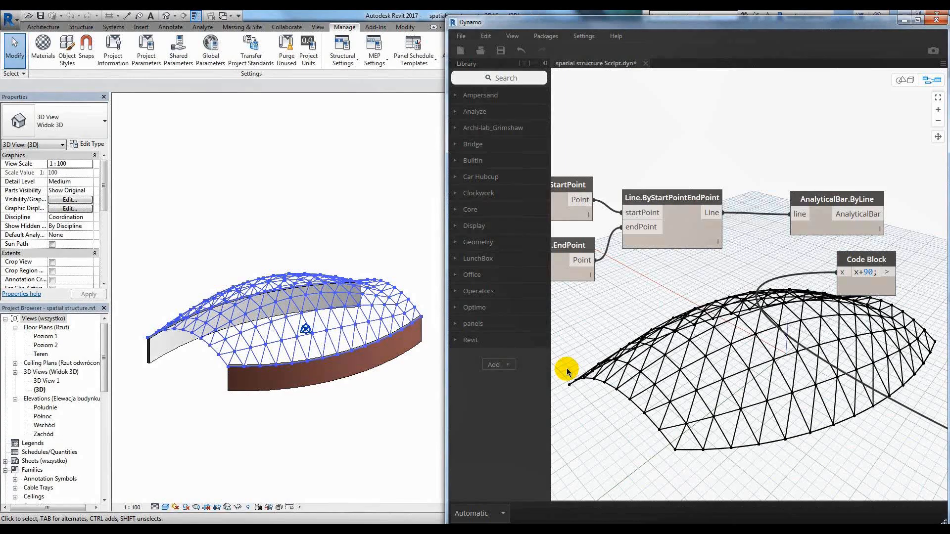
# Set the third Number Slider, below the 7.6 one, to 6 in the Dynamo graph.
pyautogui.scroll(-3, 663, 347)
pyautogui.moveTo(599, 380); pyautogui.dragTo(804, 320, button='middle')
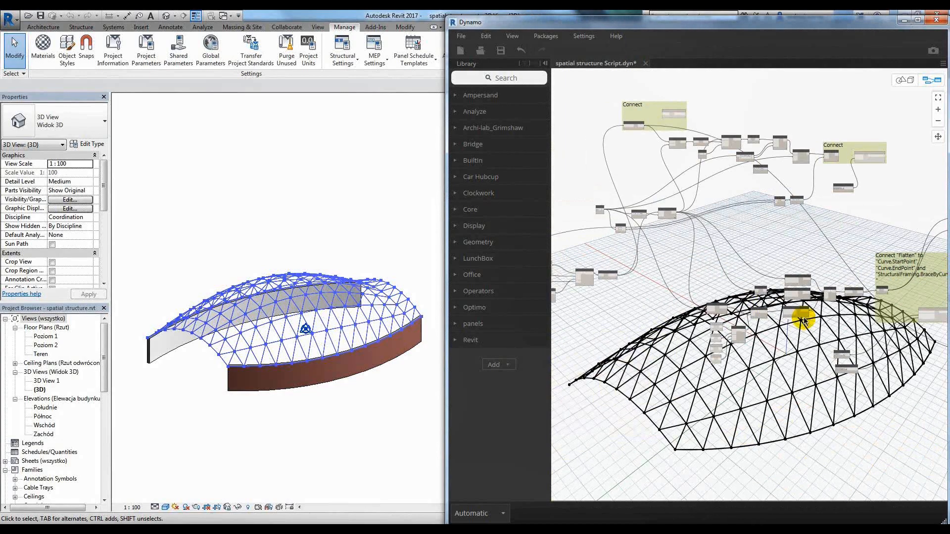
pyautogui.moveTo(631, 332); pyautogui.dragTo(799, 315, button='middle')
pyautogui.scroll(3, 643, 286)
pyautogui.scroll(5, 642, 286)
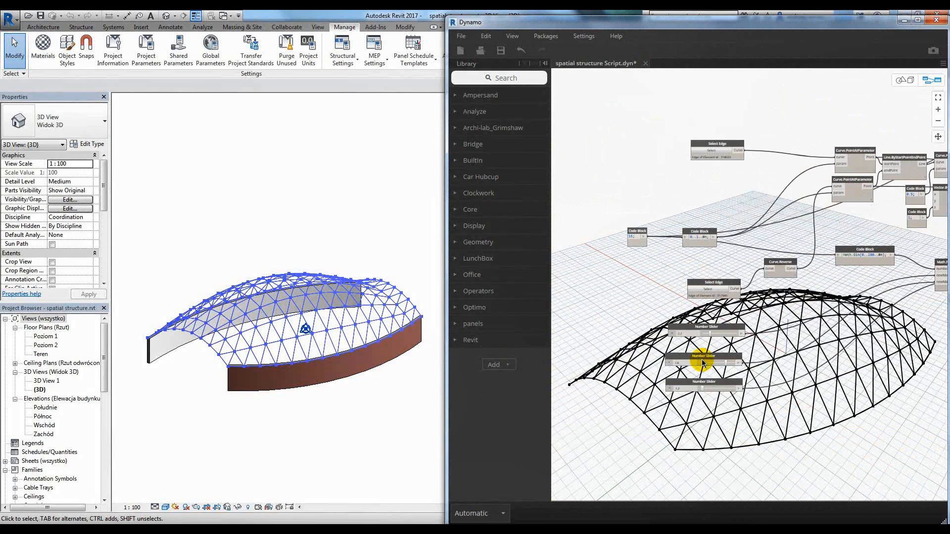
pyautogui.scroll(2, 696, 430)
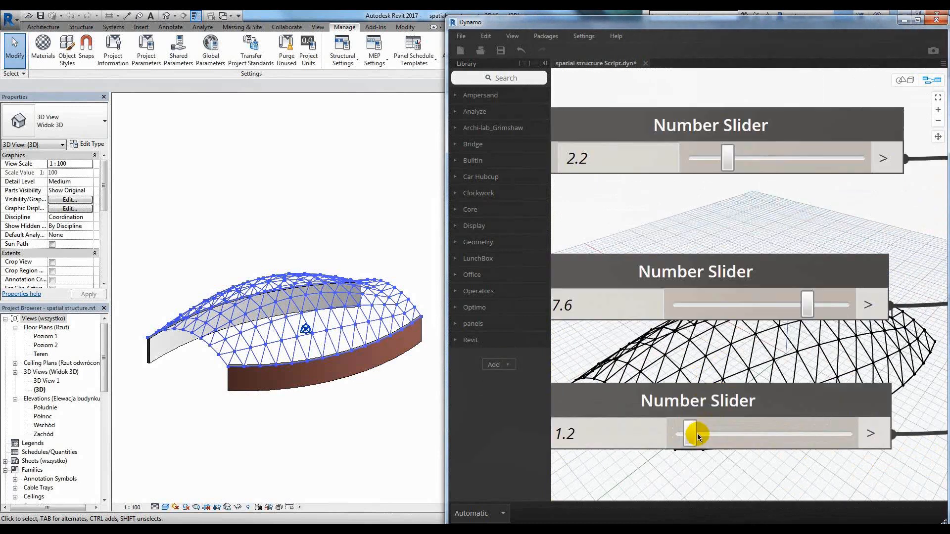
pyautogui.click(746, 433)
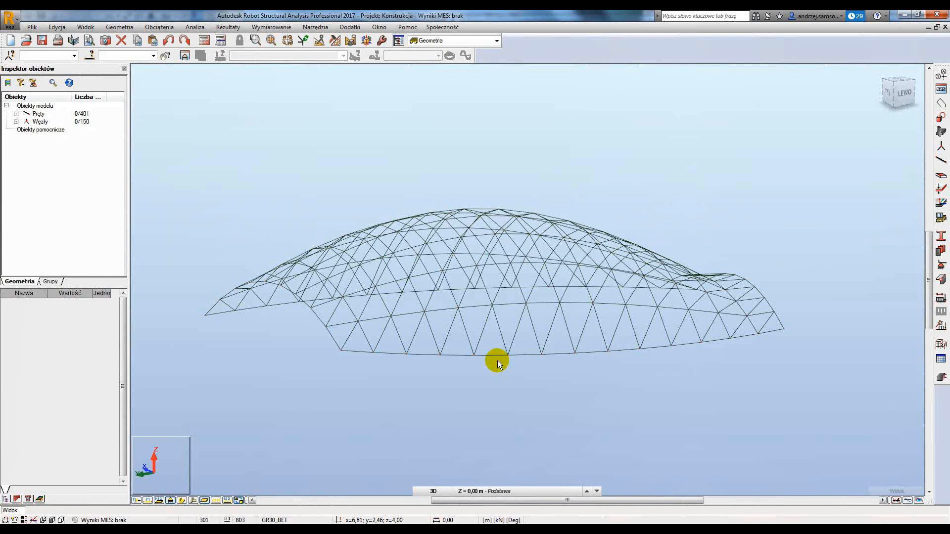
# Inspect the reshaped bar model in Robot Structural Analysis and return to Dynamo.
pyautogui.click(180, 501)
pyautogui.moveTo(598, 272)
pyautogui.keyDown('shift'); pyautogui.mouseDown(button='middle')
pyautogui.moveTo(583, 277)
pyautogui.moveTo(596, 265)
pyautogui.mouseUp(button='middle'); pyautogui.keyUp('shift')
pyautogui.click(198, 531)
pyautogui.click(262, 483)
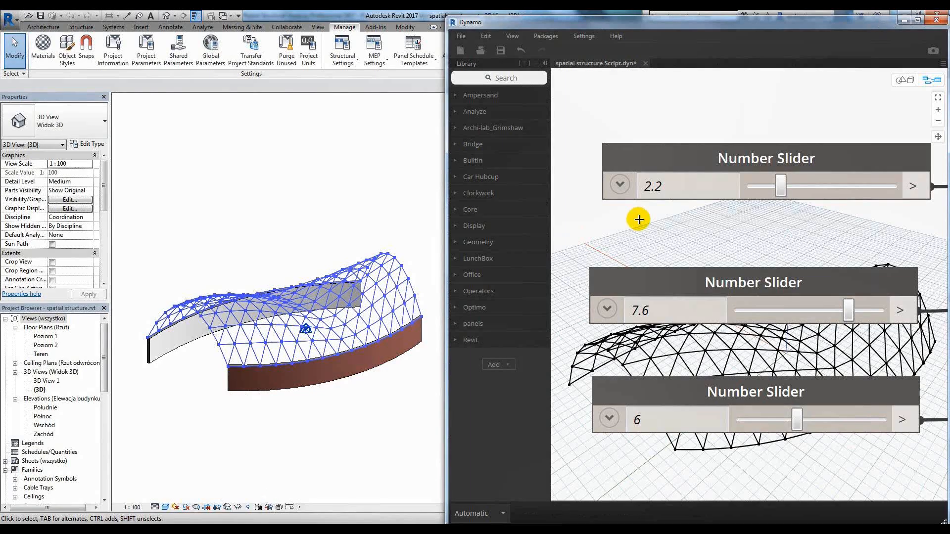
# Turn off the Revit Background Preview so the Dynamo lattice is hidden in the Revit 3D view.
pyautogui.scroll(-5, 658, 121)
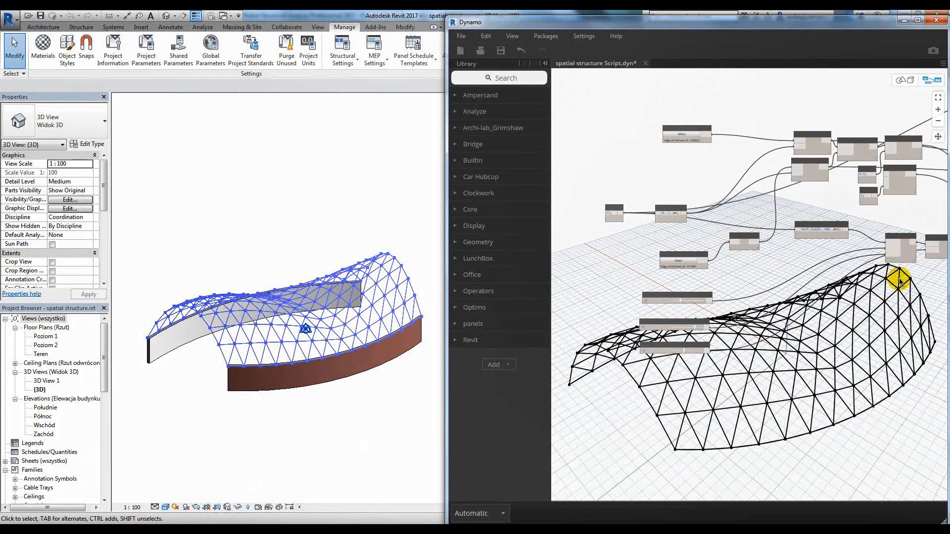
pyautogui.keyDown('shift'); pyautogui.moveTo(255, 418); pyautogui.dragTo(436, 306, button='middle'); pyautogui.keyUp('shift')
pyautogui.scroll(-3, 700, 307)
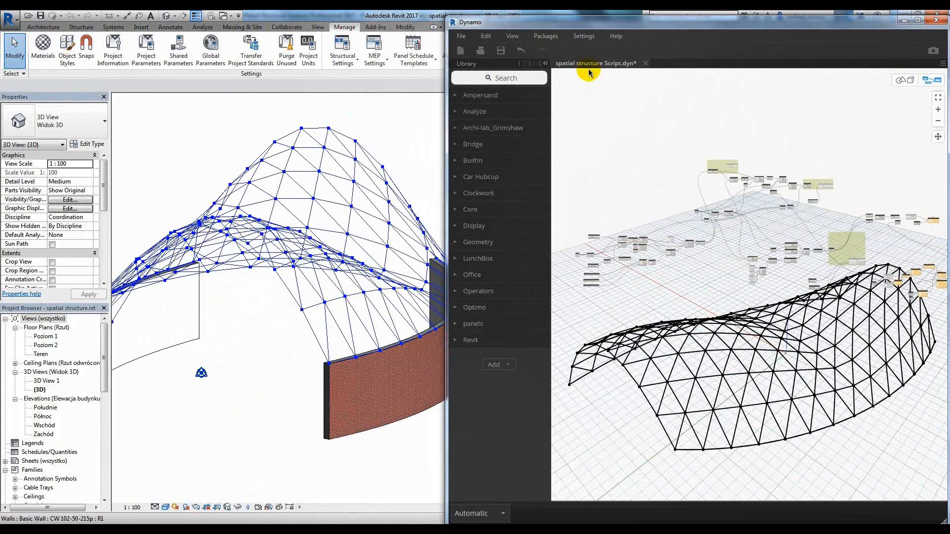
pyautogui.moveTo(569, 97)
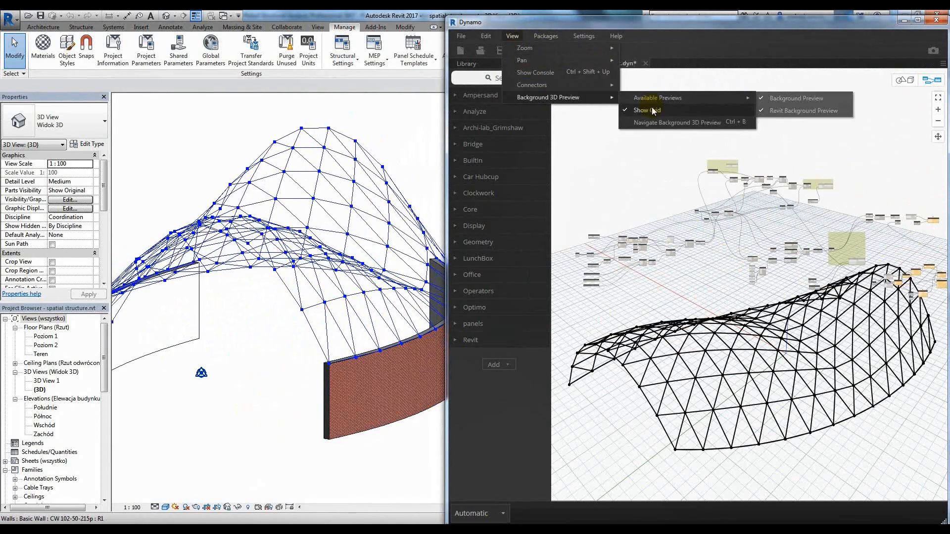
pyautogui.click(805, 111)
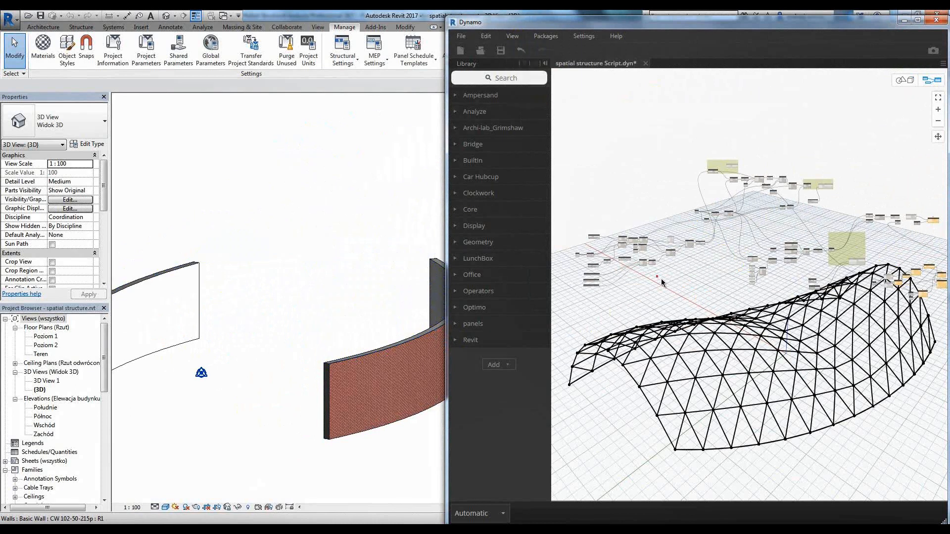
# Connect the Flatten output to the curve input of StructuralFraming.BraceByCurve to create the framing in Revit.
pyautogui.scroll(6, 710, 257)
pyautogui.scroll(3, 660, 265)
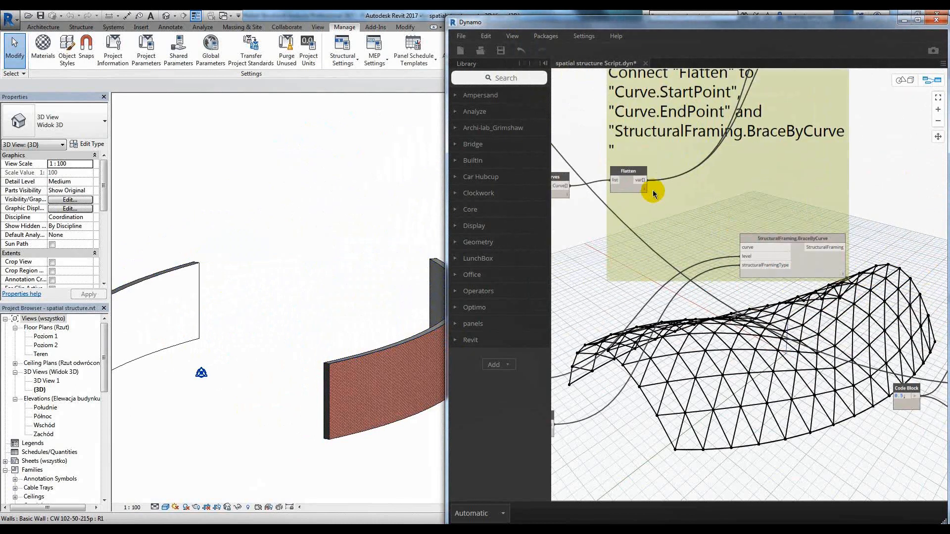
pyautogui.click(643, 178)
pyautogui.click(760, 256)
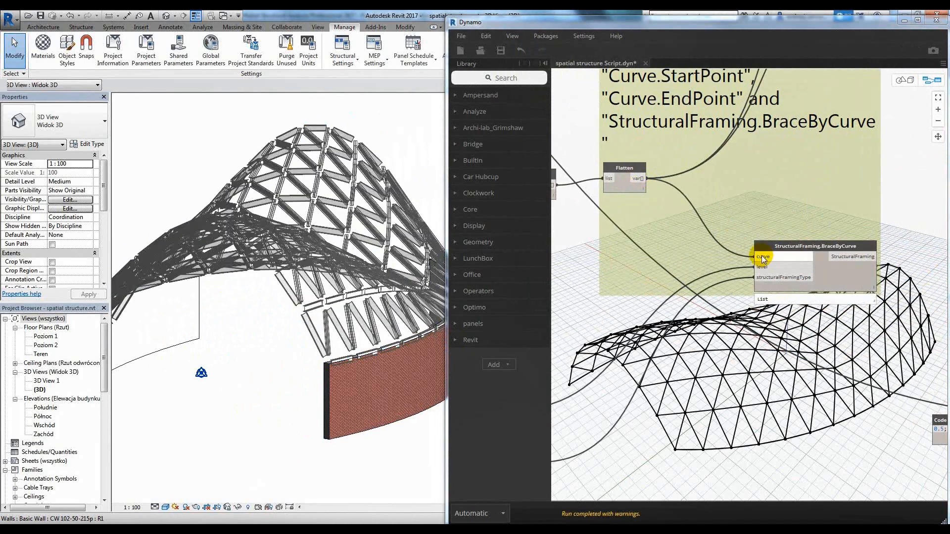
# Inspect the framing members in the Revit 3D view, checking how their profiles are oriented relative to the lattice's curvature.
pyautogui.moveTo(247, 391); pyautogui.dragTo(246, 434, button='middle')
pyautogui.scroll(-2, 271, 402)
pyautogui.moveTo(271, 402)
pyautogui.keyDown('shift'); pyautogui.mouseDown(button='middle')
pyautogui.moveTo(259, 498)
pyautogui.moveTo(263, 414)
pyautogui.mouseUp(button='middle'); pyautogui.keyUp('shift')
pyautogui.scroll(6, 226, 352)
pyautogui.keyDown('shift'); pyautogui.moveTo(226, 352); pyautogui.dragTo(280, 295, button='middle'); pyautogui.keyUp('shift')
pyautogui.click(280, 295)
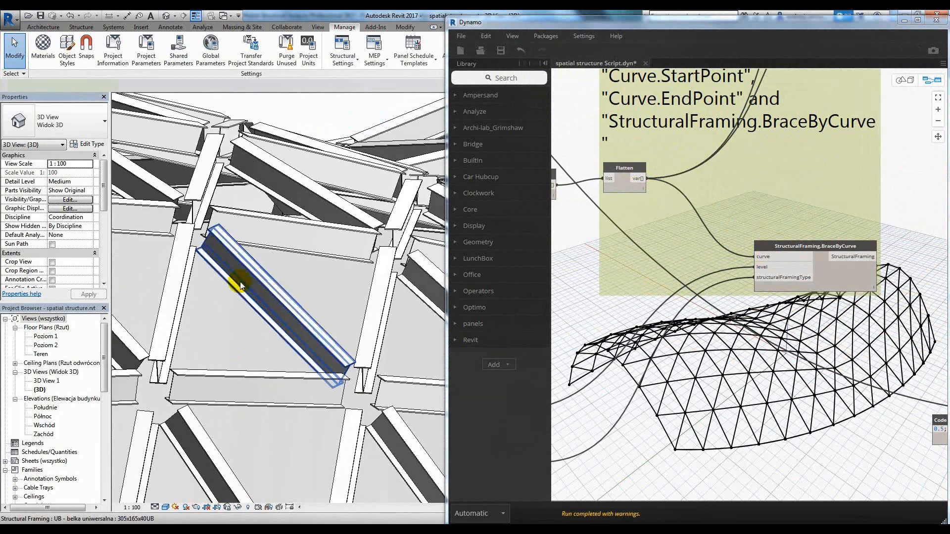
pyautogui.click(308, 293)
pyautogui.scroll(-5, 318, 285)
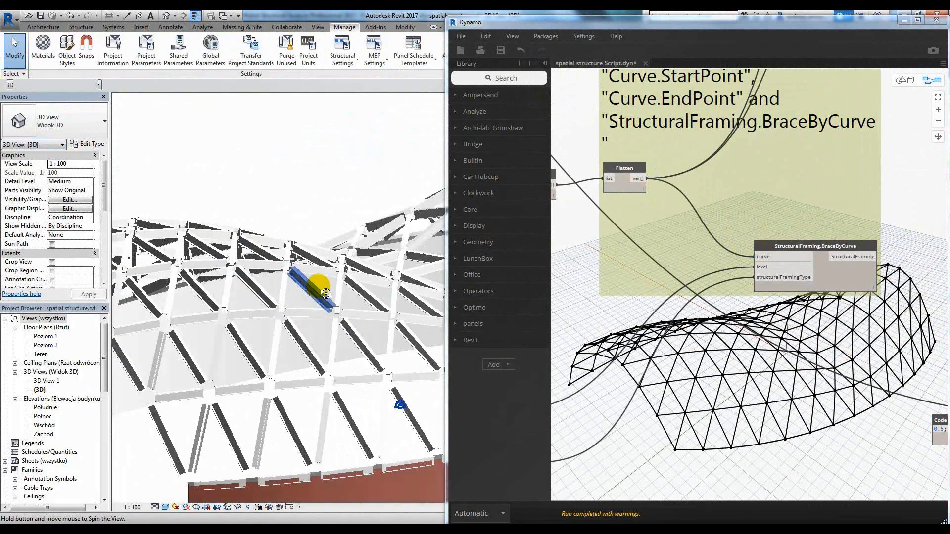
pyautogui.keyDown('shift'); pyautogui.moveTo(318, 284); pyautogui.dragTo(358, 353, button='middle'); pyautogui.keyUp('shift')
pyautogui.scroll(4, 360, 259)
pyautogui.moveTo(360, 259); pyautogui.dragTo(321, 250, button='middle')
pyautogui.click(222, 278)
pyautogui.click(280, 253)
pyautogui.click(278, 259)
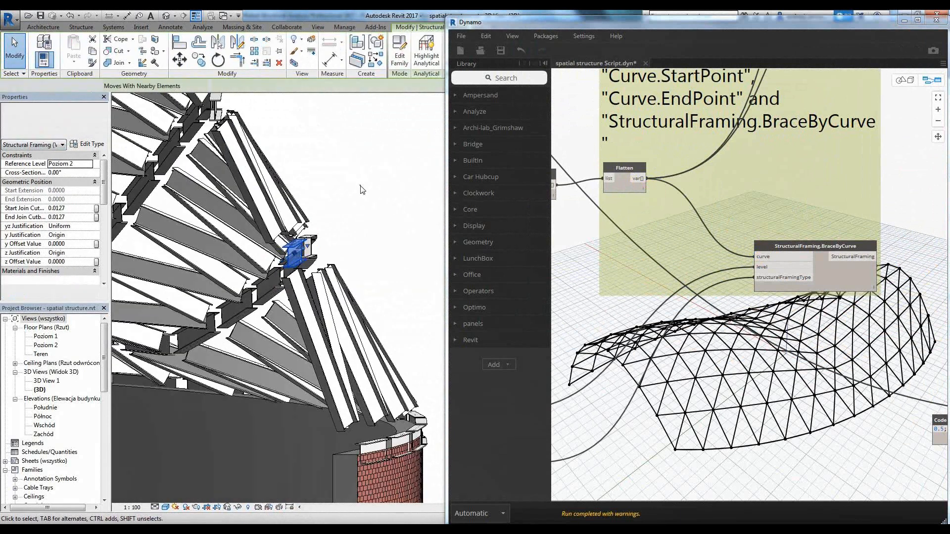
pyautogui.click(361, 189)
# Connect the Surface.ByLoft output to ImportInstance.ByGeometry and compare the imported surface with the beams in Revit.
pyautogui.click(597, 275)
pyautogui.scroll(-7, 699, 225)
pyautogui.scroll(7, 699, 225)
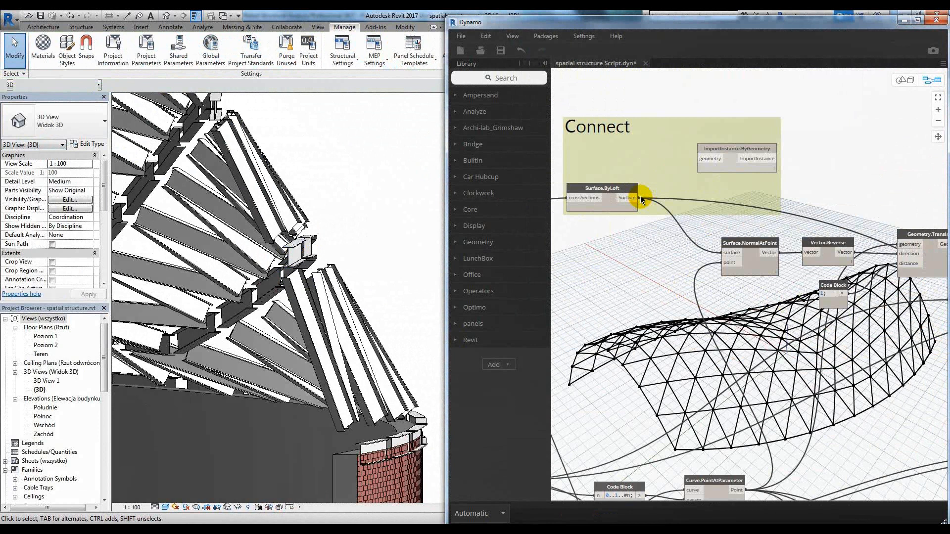
pyautogui.click(425, 260)
pyautogui.keyDown('shift'); pyautogui.moveTo(425, 260); pyautogui.dragTo(350, 250, button='middle'); pyautogui.keyUp('shift')
# Connect the Flatten output to the curve inputs of Curve.TangentAtParameter and Curve.PointAtParameter.
pyautogui.scroll(-6, 823, 169)
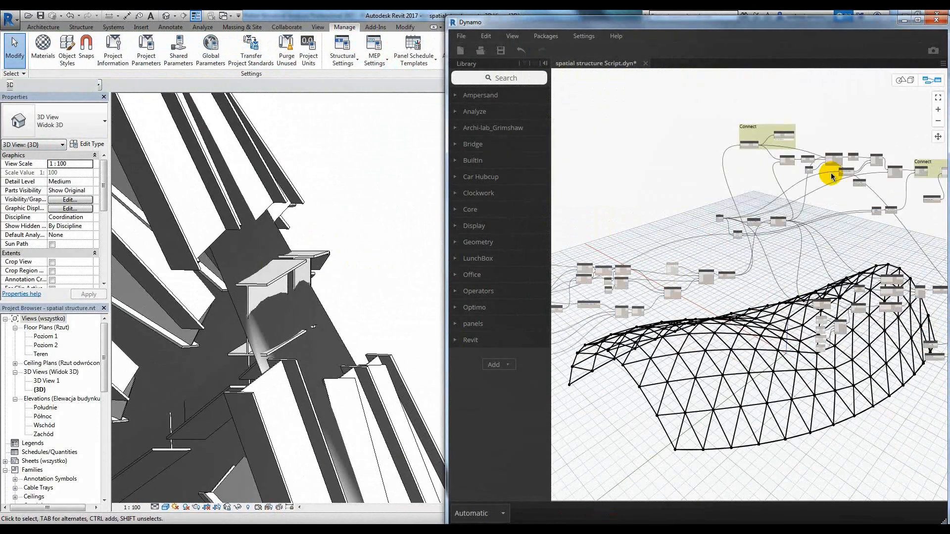
pyautogui.scroll(8, 833, 256)
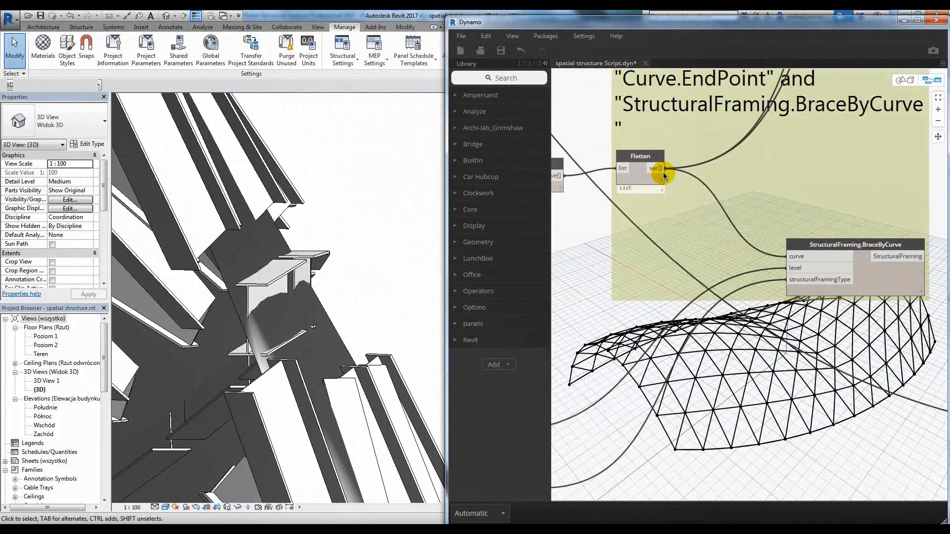
pyautogui.moveTo(664, 187); pyautogui.dragTo(644, 192, button='middle')
pyautogui.scroll(4, 766, 278)
pyautogui.click(766, 280)
pyautogui.scroll(-3, 757, 213)
pyautogui.moveTo(755, 206); pyautogui.dragTo(878, 257, button='middle')
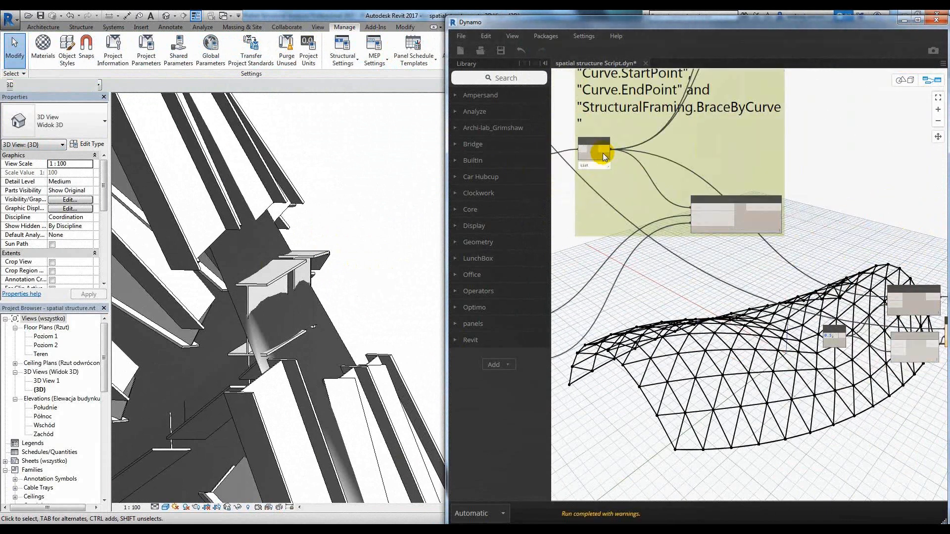
pyautogui.scroll(3, 601, 152)
pyautogui.click(606, 148)
pyautogui.scroll(-4, 607, 152)
pyautogui.scroll(5, 793, 283)
pyautogui.click(791, 284)
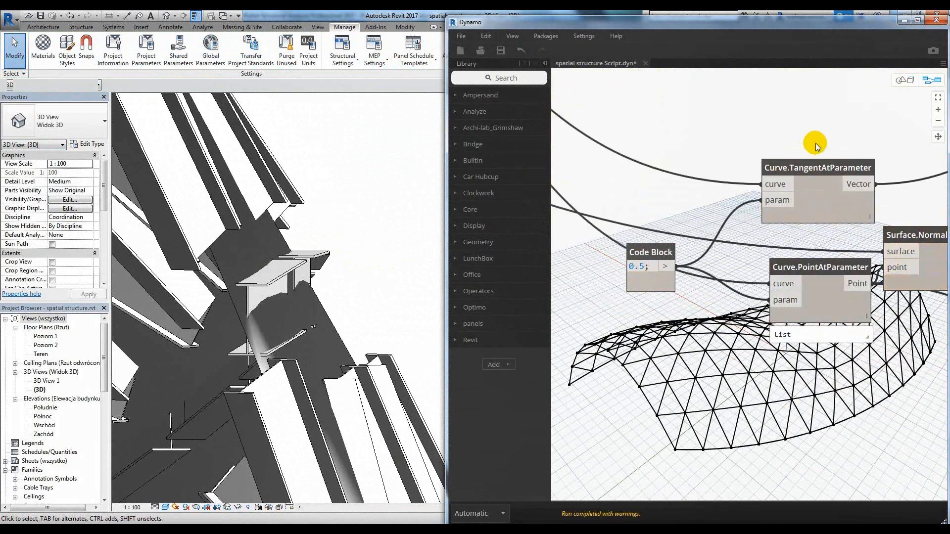
# Connect the StructuralFraming output of BraceByCurve to the element input of the Element.SetParameterByName node that drives Cross-Section Rotation.
pyautogui.scroll(-4, 816, 144)
pyautogui.moveTo(623, 119); pyautogui.dragTo(740, 175, button='middle')
pyautogui.scroll(-5, 740, 176)
pyautogui.moveTo(895, 185); pyautogui.dragTo(774, 221, button='middle')
pyautogui.scroll(3, 867, 222)
pyautogui.scroll(-2, 869, 223)
pyautogui.moveTo(614, 190); pyautogui.dragTo(689, 218, button='middle')
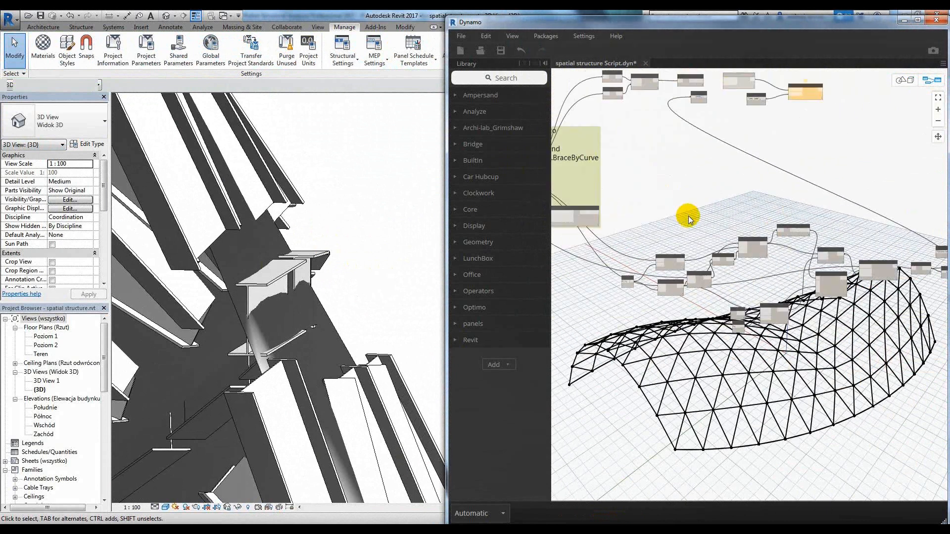
pyautogui.scroll(3, 587, 215)
pyautogui.scroll(1, 588, 217)
pyautogui.moveTo(587, 216); pyautogui.dragTo(651, 213, button='middle')
pyautogui.click(651, 212)
pyautogui.scroll(-4, 652, 211)
pyautogui.moveTo(722, 207); pyautogui.dragTo(594, 208, button='middle')
pyautogui.scroll(4, 918, 253)
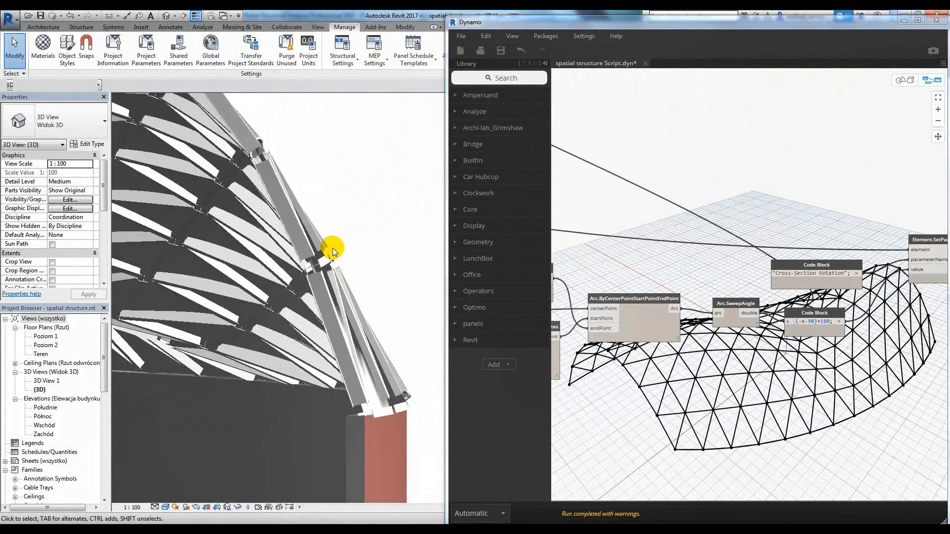
# Inspect the rotated framing members against the imported surface in the Revit 3D view.
pyautogui.keyDown('shift'); pyautogui.moveTo(334, 252); pyautogui.dragTo(139, 271, button='middle'); pyautogui.keyUp('shift')
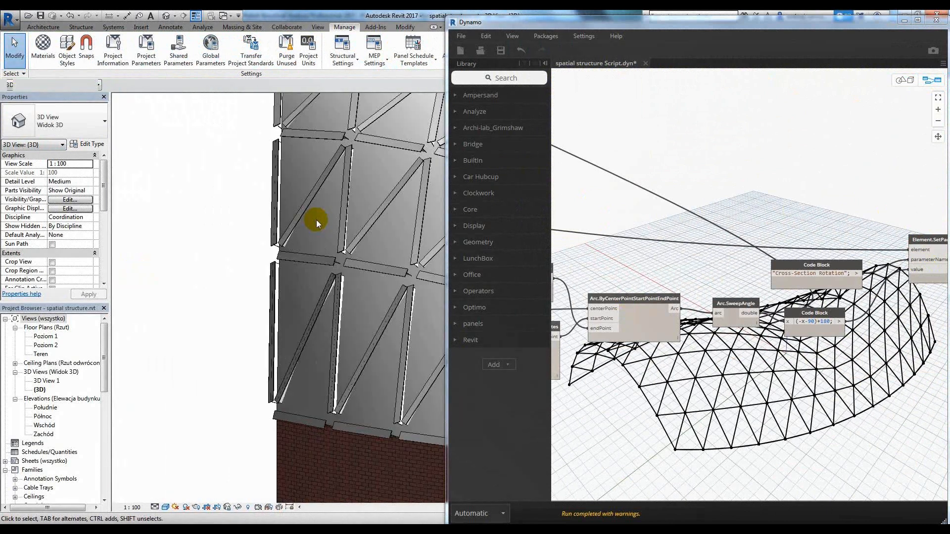
pyautogui.scroll(3, 316, 222)
pyautogui.keyDown('shift'); pyautogui.moveTo(314, 228); pyautogui.dragTo(318, 148, button='middle'); pyautogui.keyUp('shift')
pyautogui.scroll(-5, 300, 287)
pyautogui.moveTo(301, 287); pyautogui.dragTo(269, 330, button='middle')
pyautogui.scroll(2, 341, 284)
# Disconnect Surface.ByLoft from ImportInstance.ByGeometry to remove the imported surface, and view the framing alone in Revit.
pyautogui.click(644, 204)
pyautogui.scroll(-6, 648, 207)
pyautogui.moveTo(604, 148); pyautogui.dragTo(697, 177, button='middle')
pyautogui.moveTo(579, 194); pyautogui.dragTo(830, 217, button='middle')
pyautogui.scroll(6, 651, 139)
pyautogui.click(770, 141)
pyautogui.click(743, 122)
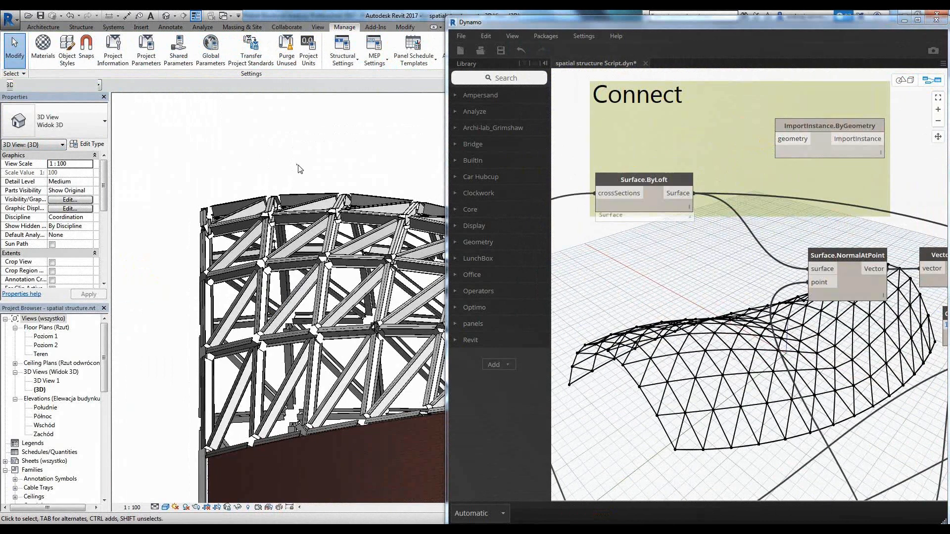
pyautogui.scroll(-5, 292, 169)
pyautogui.keyDown('shift'); pyautogui.moveTo(293, 170); pyautogui.dragTo(312, 222, button='middle'); pyautogui.keyUp('shift')
pyautogui.scroll(-6, 841, 324)
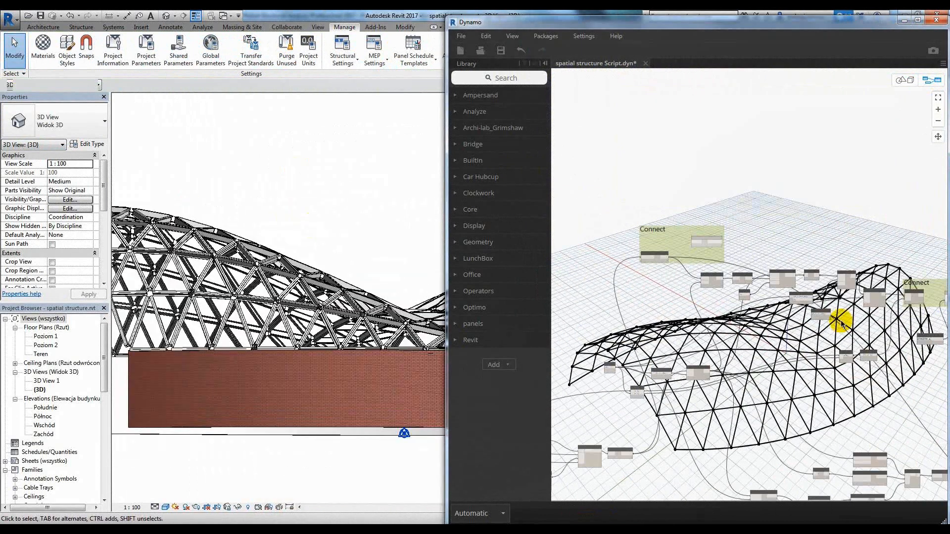
# Connect AnalyticalBar.ByLine to the analyticalBar input of AnalyticalBar.SetGammaAngle and the x+90 Code Block to its number input.
pyautogui.moveTo(841, 324); pyautogui.dragTo(576, 186, button='middle')
pyautogui.scroll(5, 859, 272)
pyautogui.scroll(-5, 793, 313)
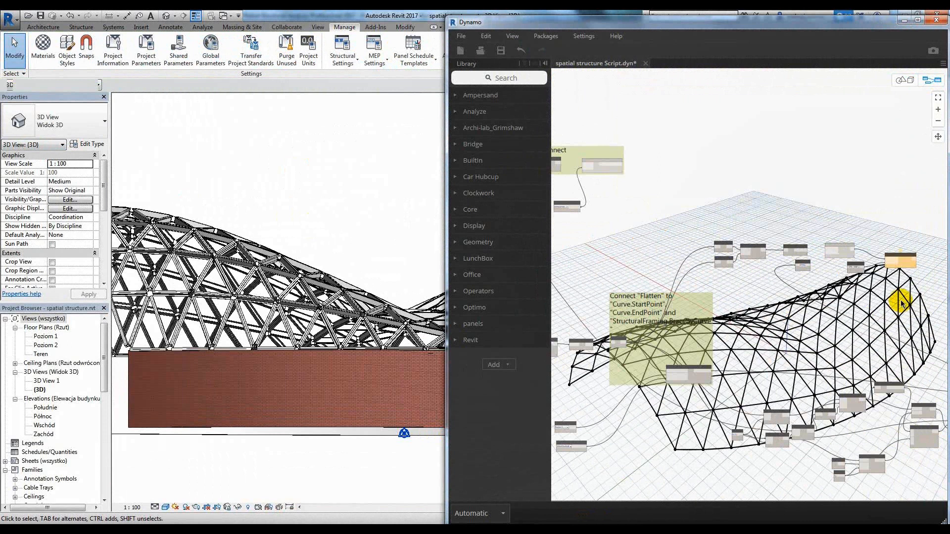
pyautogui.scroll(7, 841, 271)
pyautogui.scroll(-3, 734, 237)
pyautogui.moveTo(747, 238); pyautogui.dragTo(650, 241, button='middle')
pyautogui.scroll(1, 721, 246)
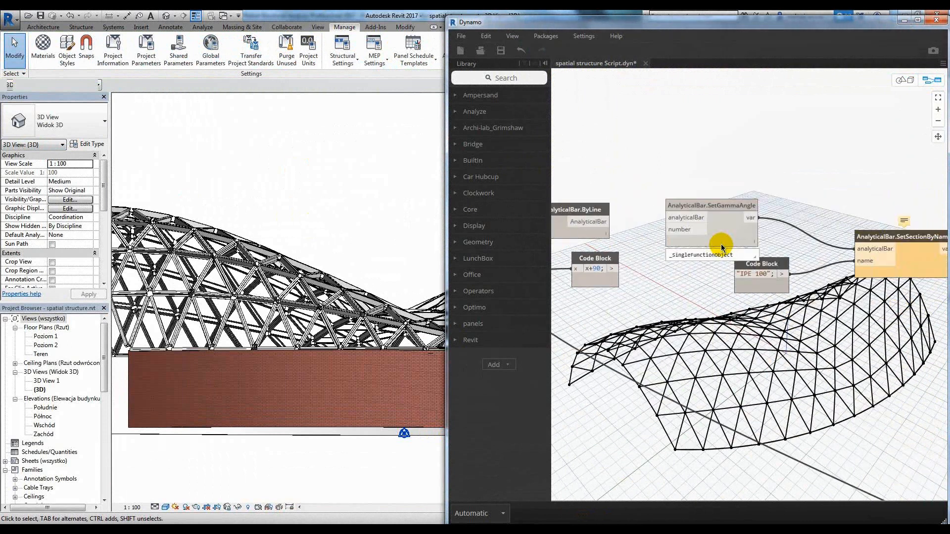
pyautogui.moveTo(925, 281); pyautogui.dragTo(885, 280, button='middle')
pyautogui.scroll(3, 885, 280)
pyautogui.scroll(-4, 886, 280)
pyautogui.moveTo(621, 247); pyautogui.dragTo(678, 252, button='middle')
pyautogui.scroll(3, 678, 251)
pyautogui.click(644, 222)
pyautogui.click(716, 217)
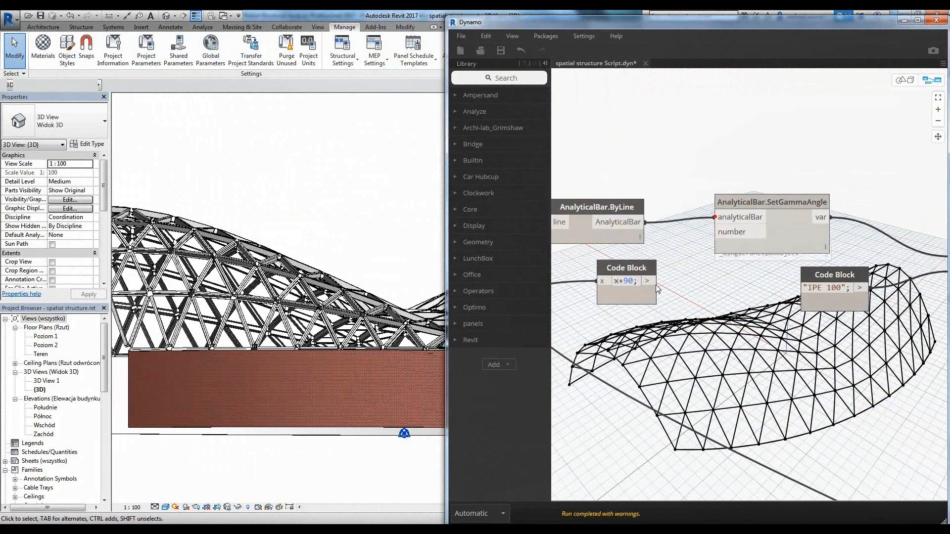
pyautogui.click(724, 233)
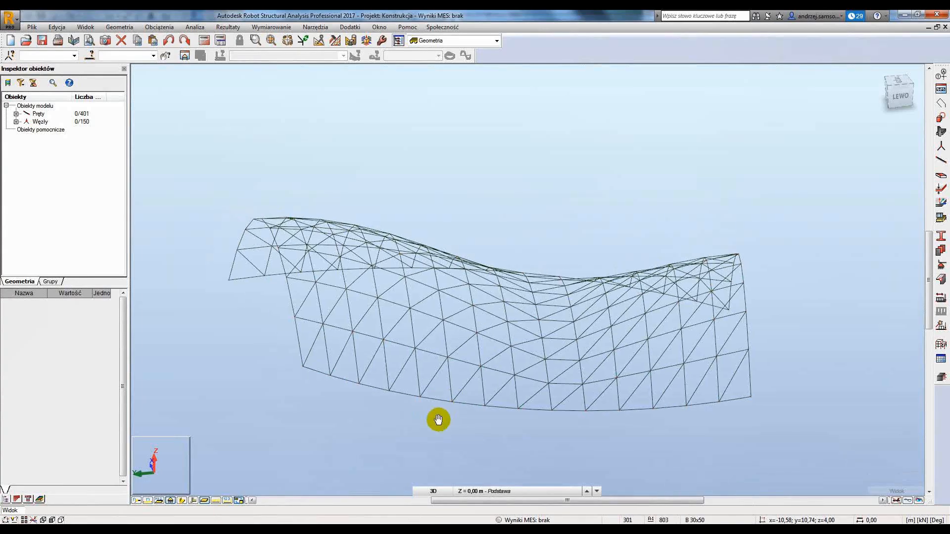
# Display the section shapes of the lattice bars in Robot Structural Analysis.
pyautogui.click(183, 501)
pyautogui.scroll(5, 333, 333)
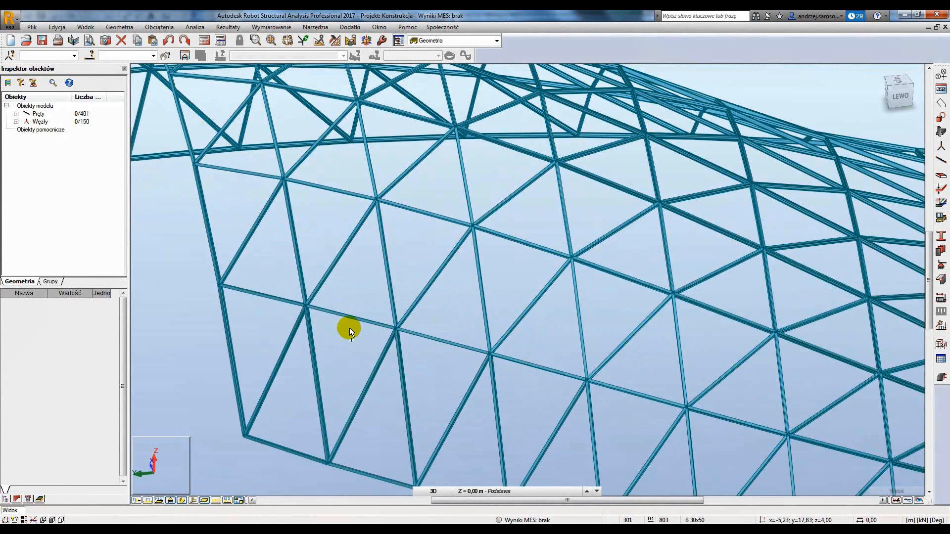
pyautogui.keyDown('shift'); pyautogui.moveTo(349, 329); pyautogui.dragTo(442, 299, button='middle'); pyautogui.keyUp('shift')
pyautogui.scroll(5, 487, 349)
pyautogui.keyDown('shift'); pyautogui.moveTo(490, 364); pyautogui.dragTo(594, 368, button='middle'); pyautogui.keyUp('shift')
# Examine the orientation of the bar profiles along the lattice's edge in the Robot model.
pyautogui.scroll(-6, 665, 356)
pyautogui.scroll(2, 666, 356)
pyautogui.scroll(-4, 593, 370)
pyautogui.scroll(3, 549, 473)
pyautogui.moveTo(549, 472); pyautogui.dragTo(458, 364, button='middle')
pyautogui.scroll(5, 559, 446)
pyautogui.scroll(-2, 481, 322)
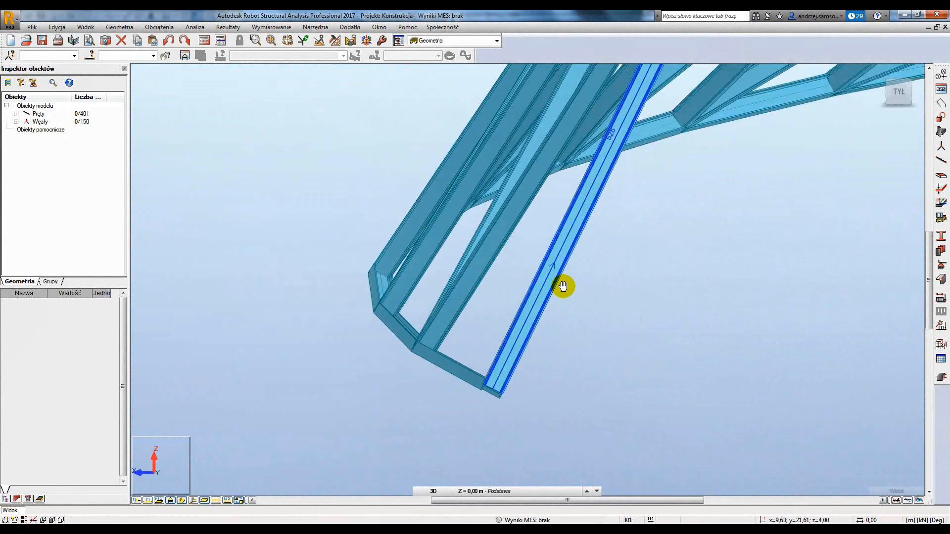
pyautogui.scroll(4, 562, 286)
pyautogui.moveTo(562, 286); pyautogui.dragTo(503, 433, button='middle')
pyautogui.scroll(-6, 503, 431)
pyautogui.keyDown('shift'); pyautogui.moveTo(569, 307); pyautogui.dragTo(521, 273, button='middle'); pyautogui.keyUp('shift')
pyautogui.scroll(-1, 540, 254)
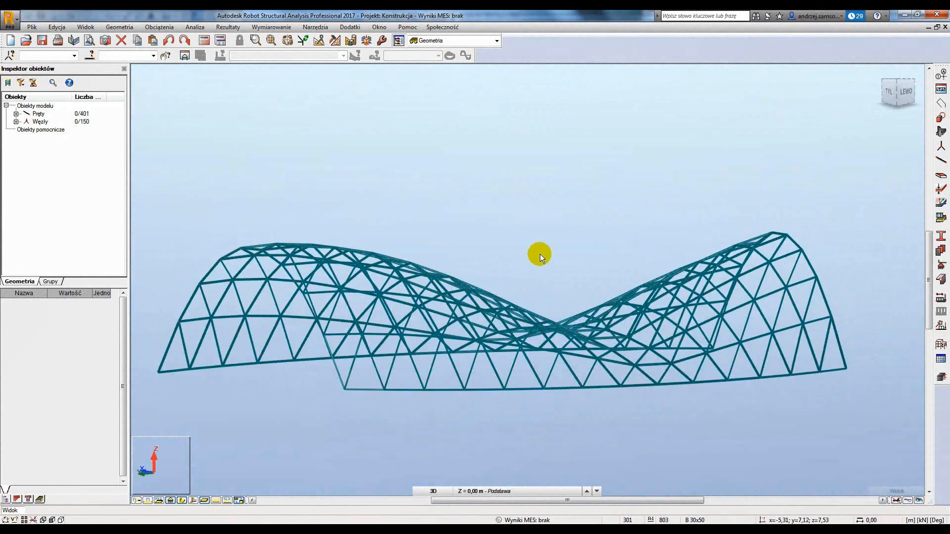
# Return to Dynamo, set the Number Slider below the 7.6 one to 0, and check the reshaped structure in Revit and Robot.
pyautogui.click(255, 467)
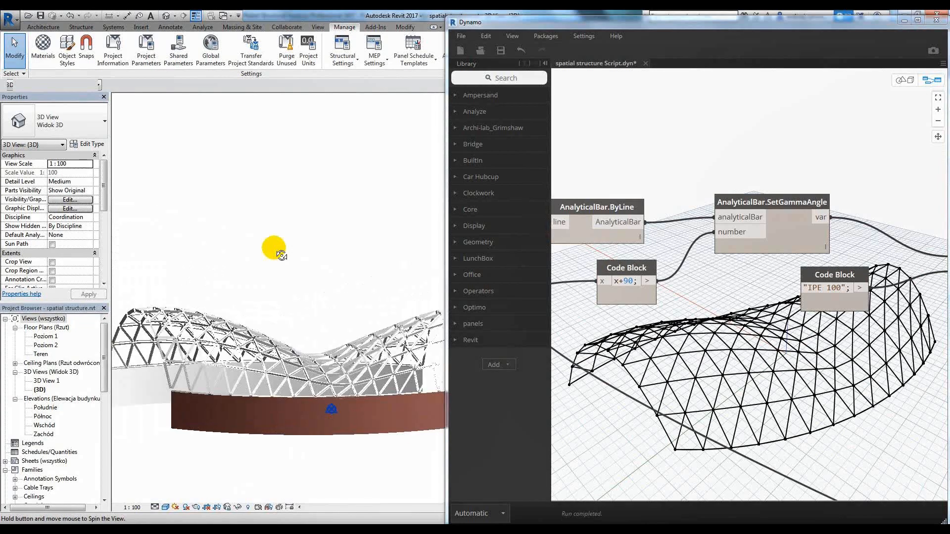
pyautogui.scroll(-6, 655, 263)
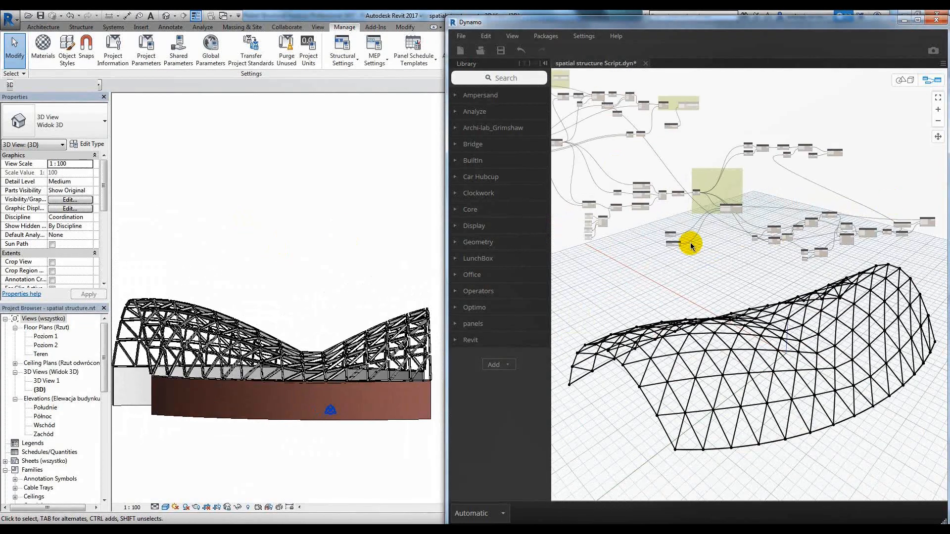
pyautogui.scroll(10, 746, 304)
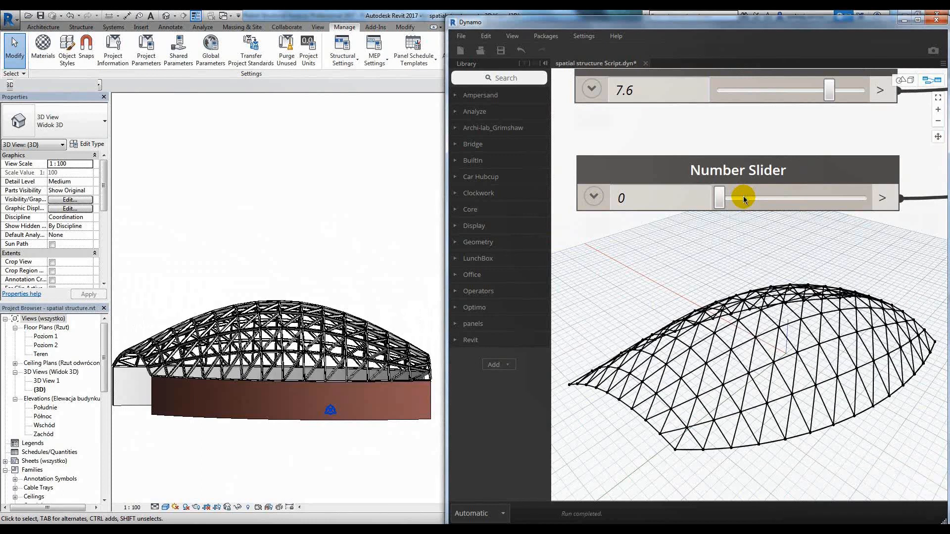
pyautogui.keyDown('shift'); pyautogui.moveTo(322, 269); pyautogui.dragTo(383, 261, button='middle'); pyautogui.keyUp('shift')
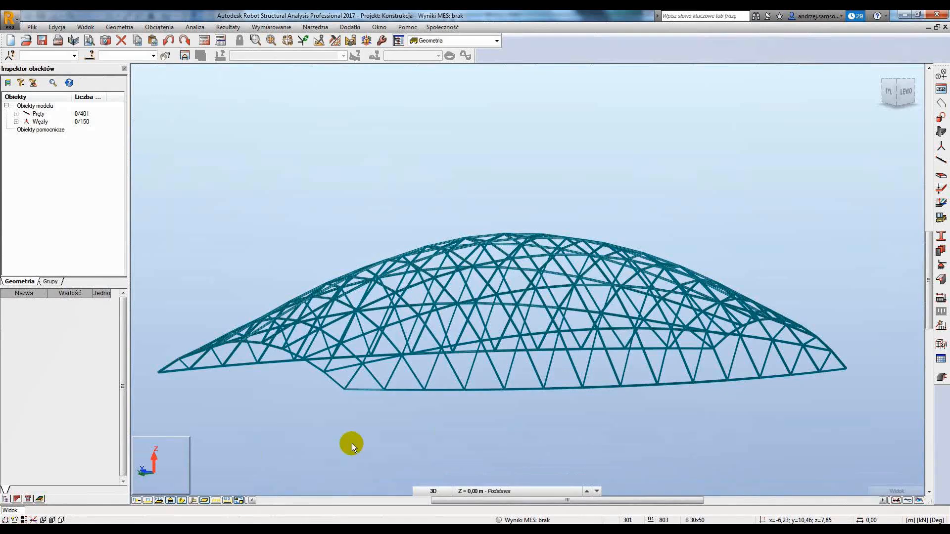
pyautogui.keyDown('shift'); pyautogui.moveTo(350, 440); pyautogui.dragTo(496, 387, button='middle'); pyautogui.keyUp('shift')
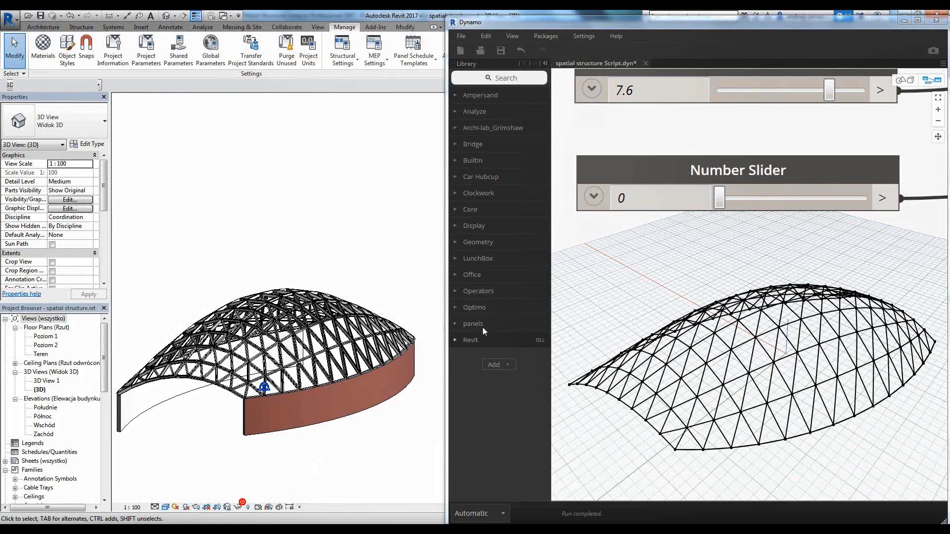
pyautogui.keyDown('shift'); pyautogui.moveTo(335, 272); pyautogui.dragTo(352, 204, button='middle'); pyautogui.keyUp('shift')
pyautogui.scroll(-2, 353, 204)
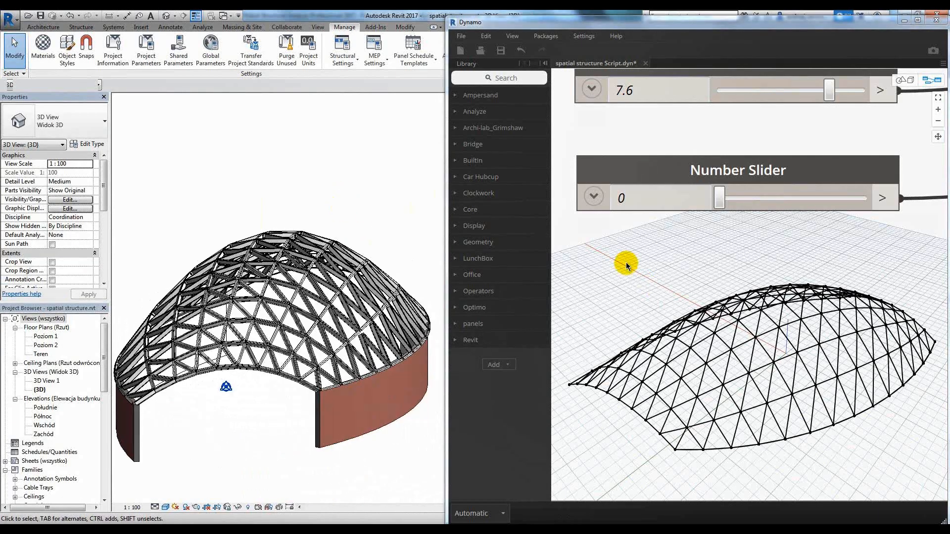
# Connect List.GetItemAtIndex to the points input of AdaptiveComponent.ByPoints to place the group:group panels on the lattice.
pyautogui.scroll(-10, 640, 265)
pyautogui.scroll(8, 753, 216)
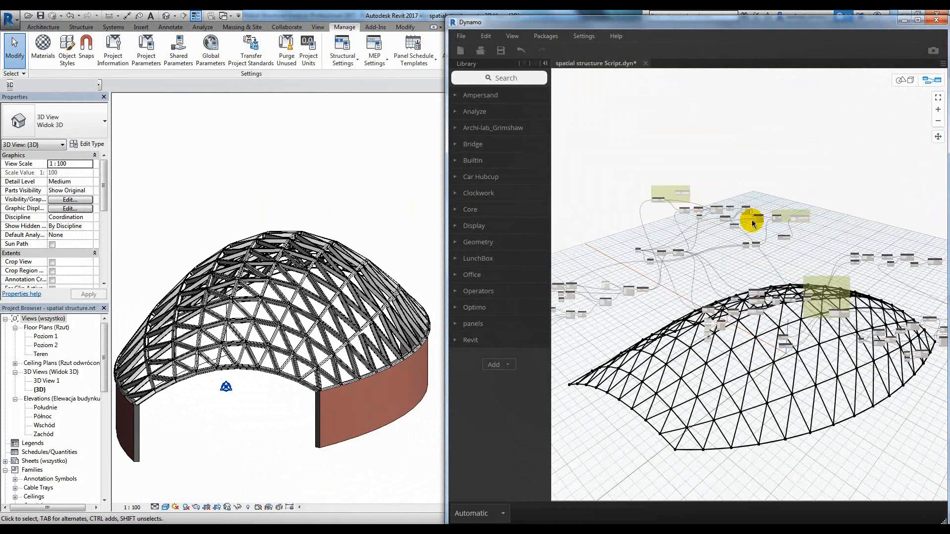
pyautogui.moveTo(662, 175); pyautogui.dragTo(745, 181)
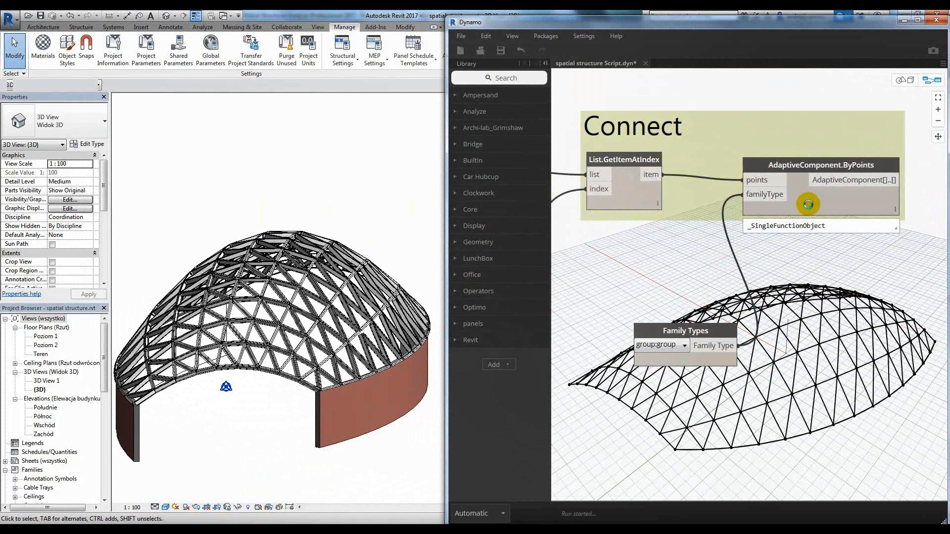
# Close the Dynamo window and inspect the panelled lattice structure in the Revit 3D view.
pyautogui.click(936, 20)
pyautogui.moveTo(398, 278); pyautogui.dragTo(623, 280, button='middle')
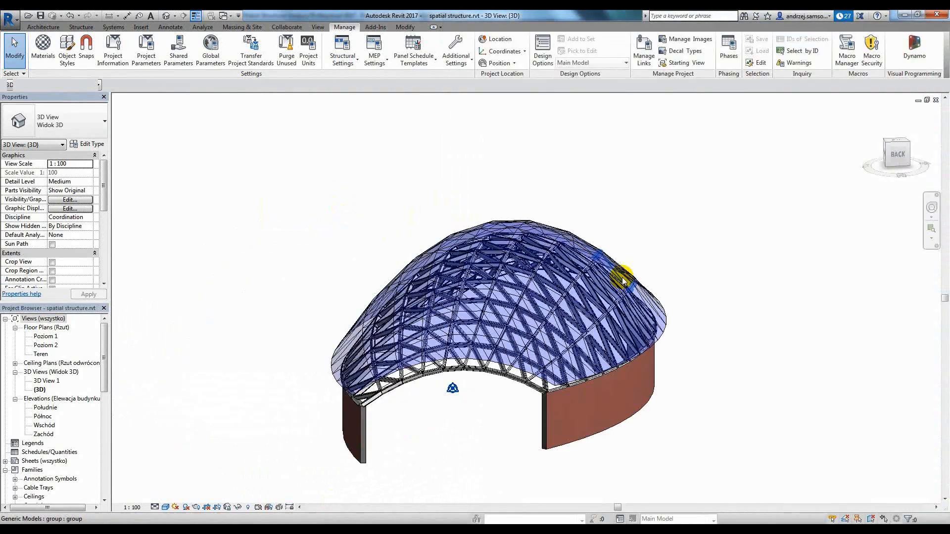
pyautogui.scroll(3, 624, 280)
pyautogui.keyDown('shift'); pyautogui.moveTo(670, 244); pyautogui.dragTo(471, 142, button='middle'); pyautogui.keyUp('shift')
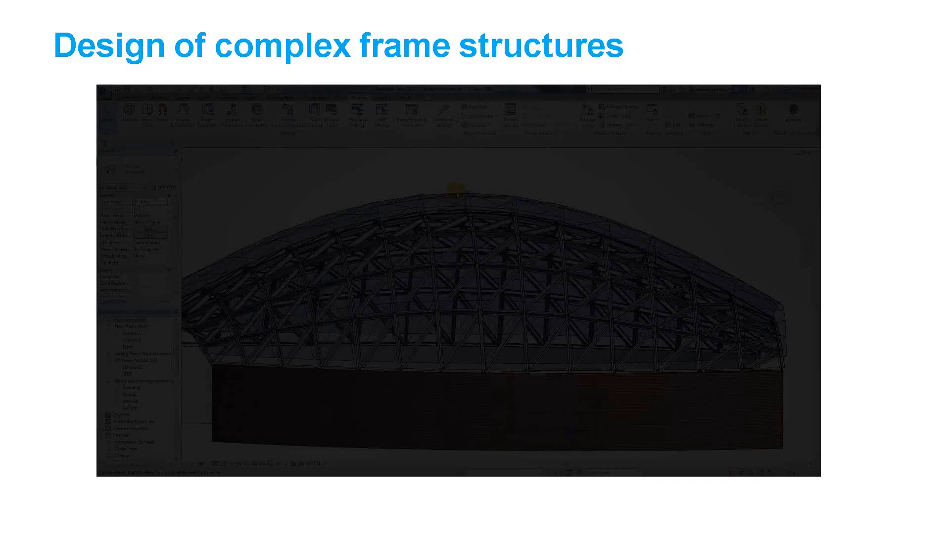
pyautogui.click(35, 121)
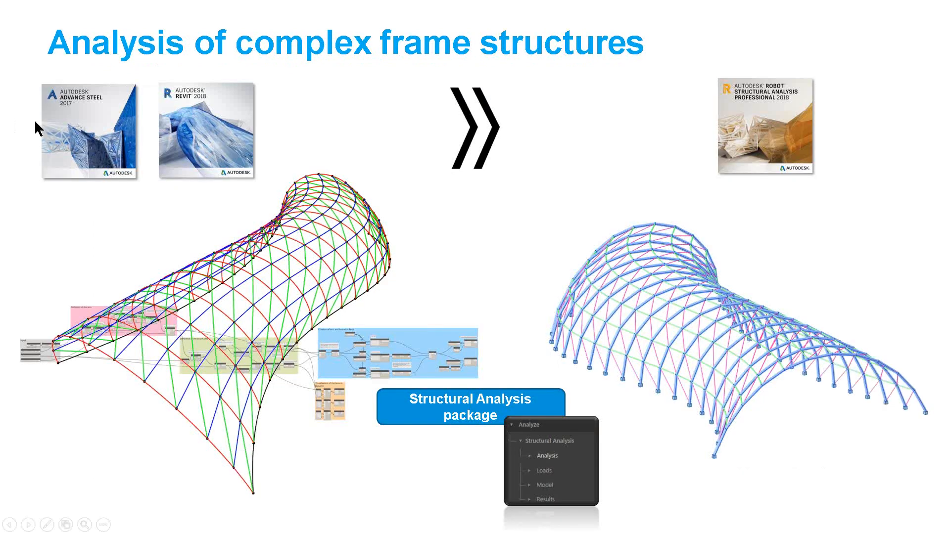